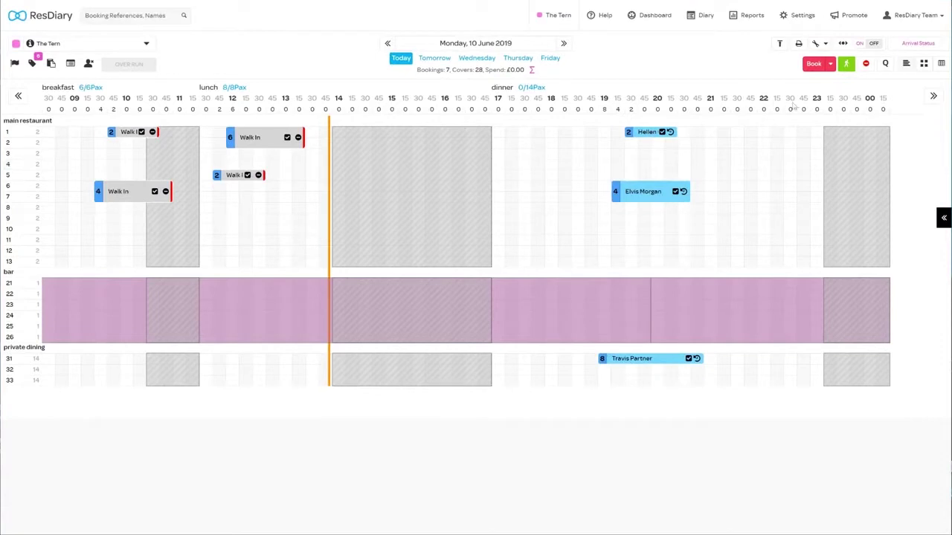
- Open the Widget Configurator for The Tern and start a new booking widget theme
left_click(854, 14)
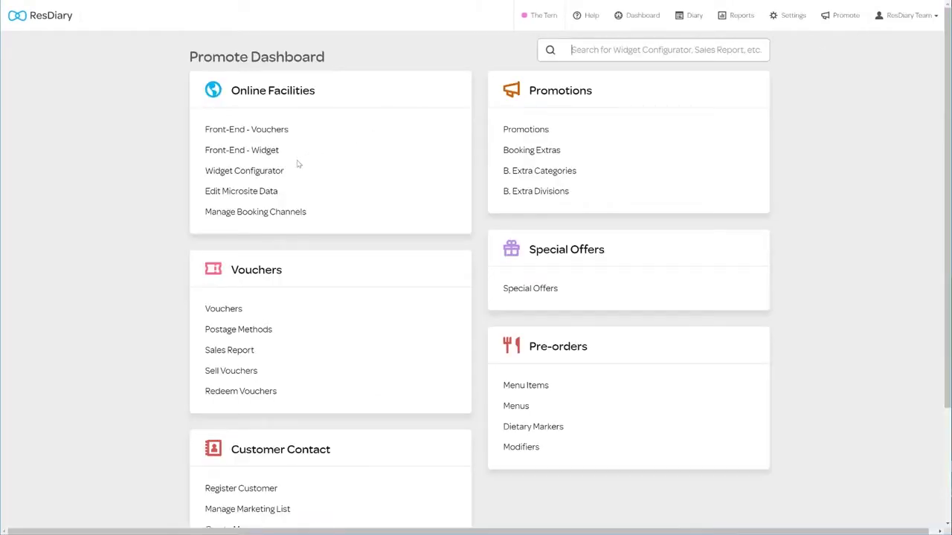
left_click(258, 173)
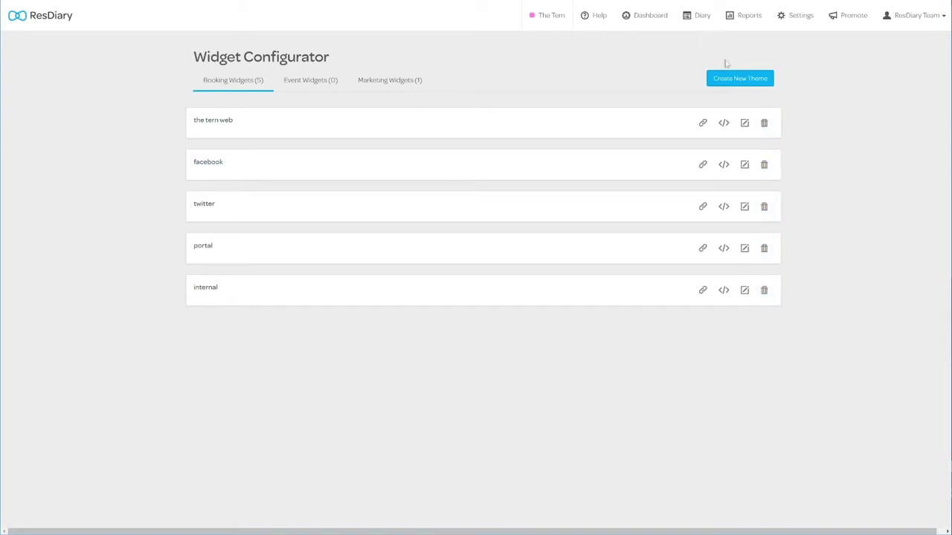
left_click(736, 82)
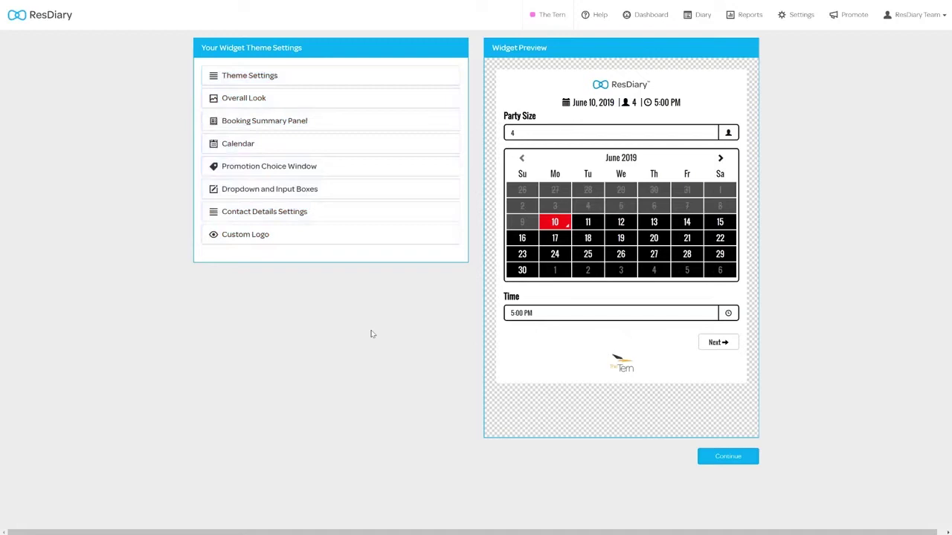
- Review the theme's channel code and fixed promotion choices, along with the diary's channel colour legend
left_click(317, 86)
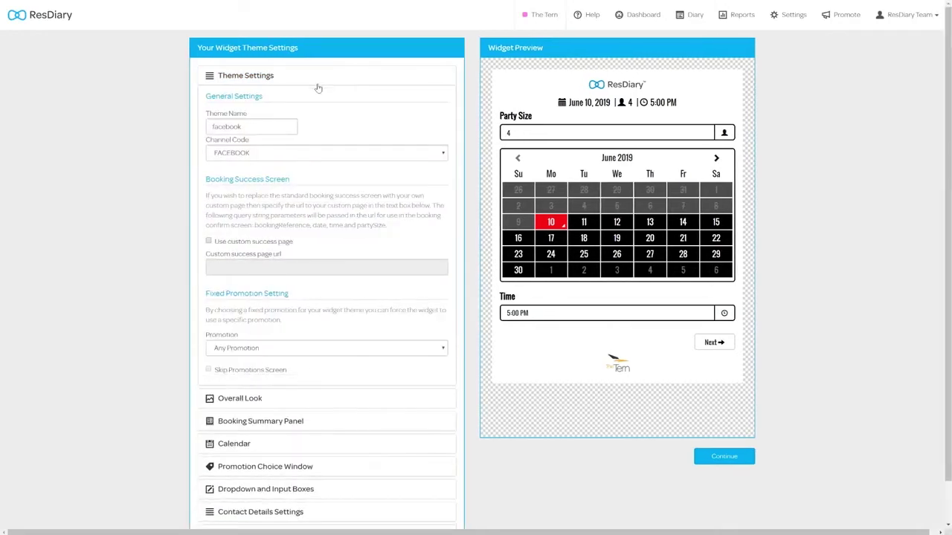
left_click(322, 153)
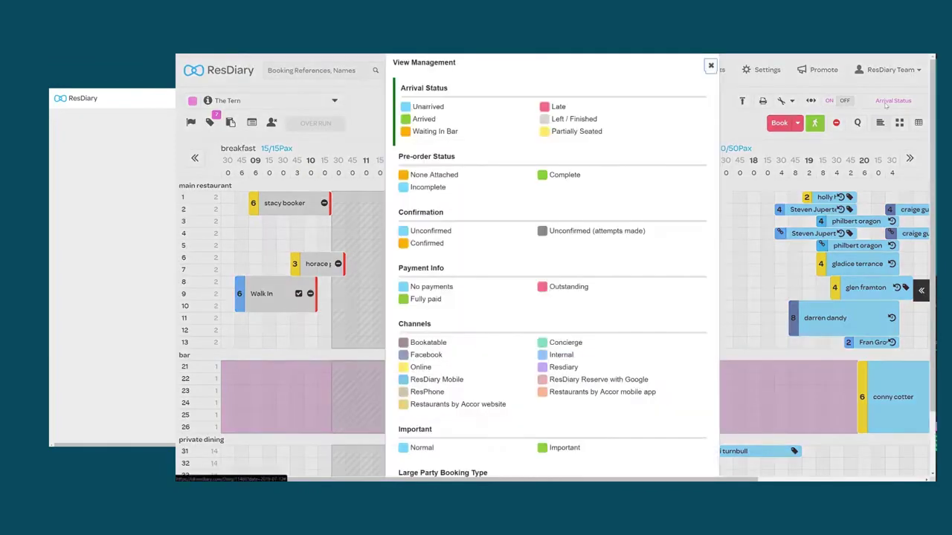
left_click(887, 101)
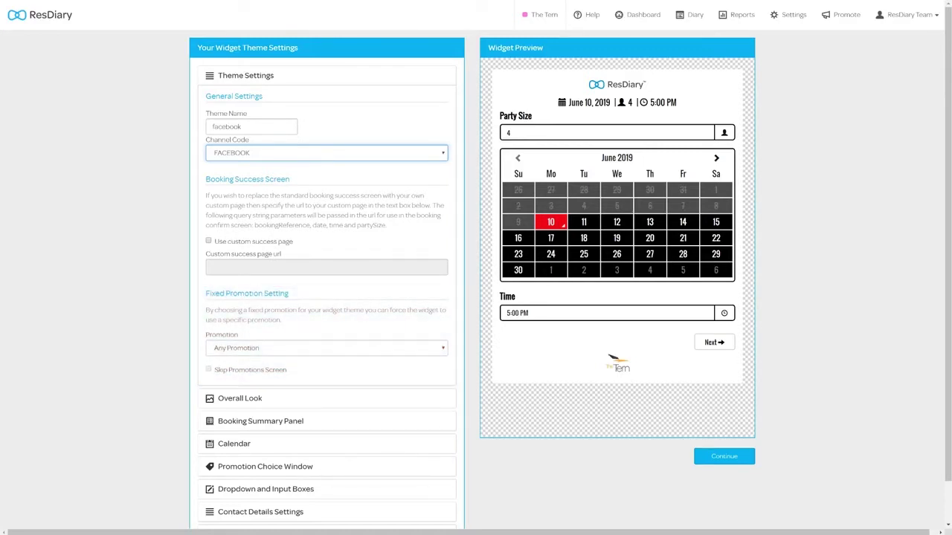
left_click(325, 347)
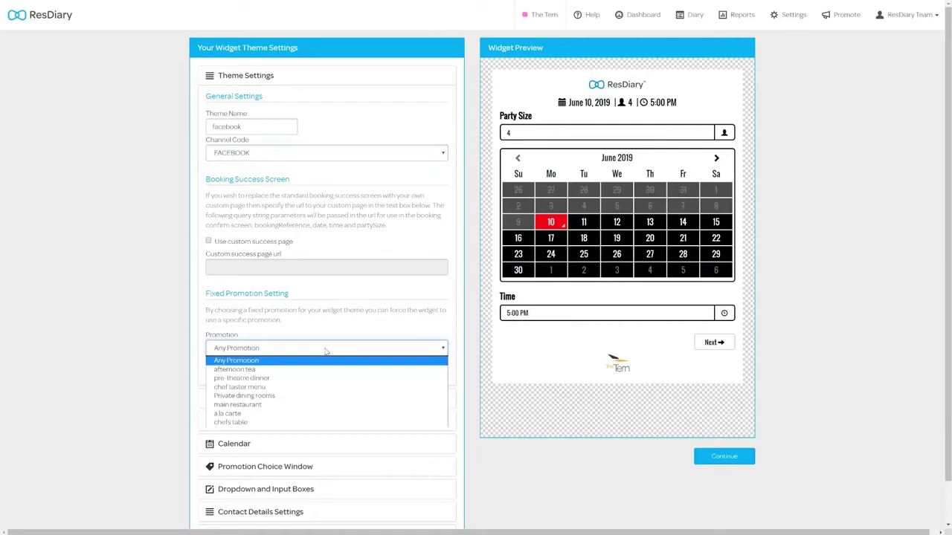
left_click(325, 349)
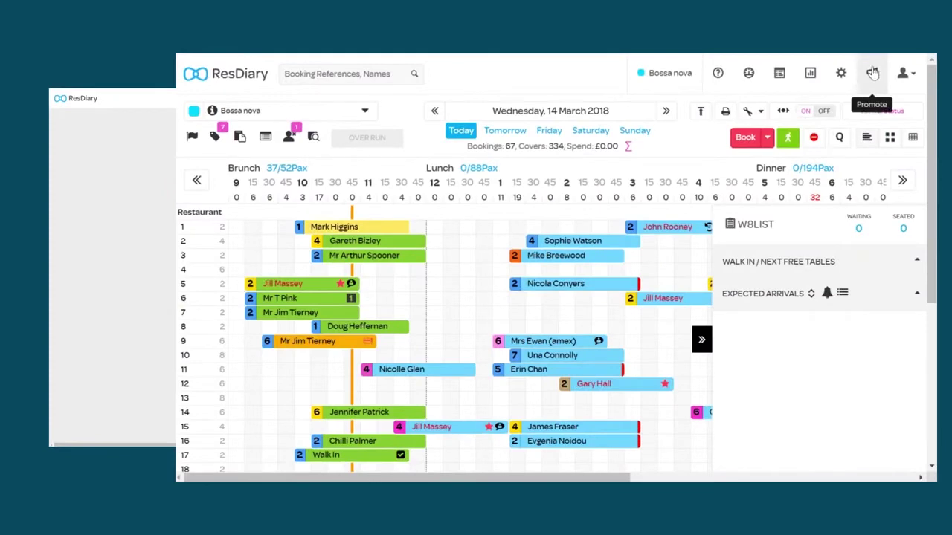
- Go to the venue's promotions management page to view the promotion setup
left_click(864, 91)
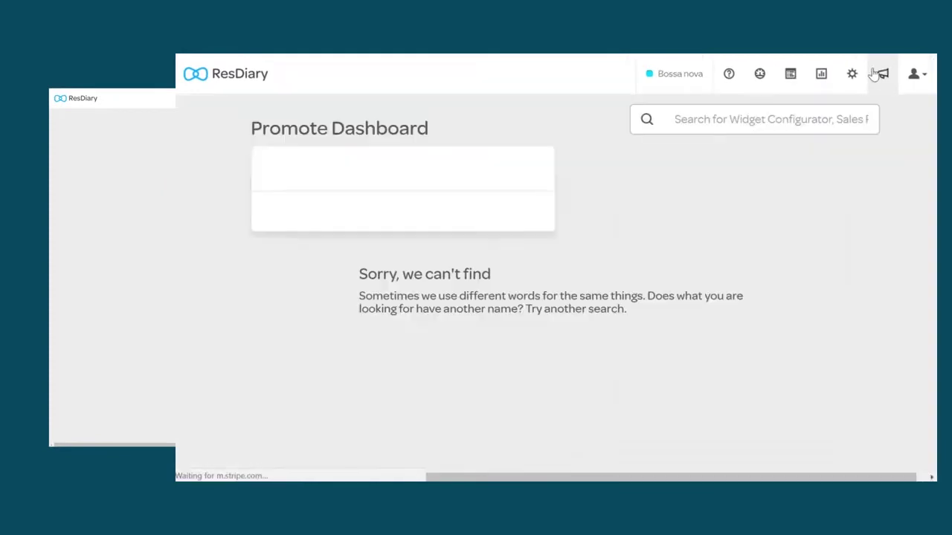
scroll(793, 178, "down", 3)
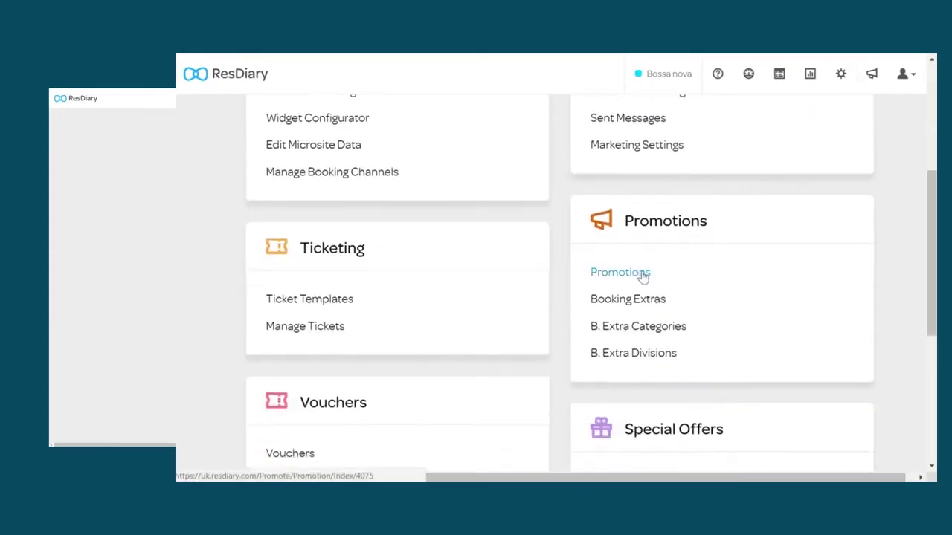
left_click(635, 275)
left_click(813, 184)
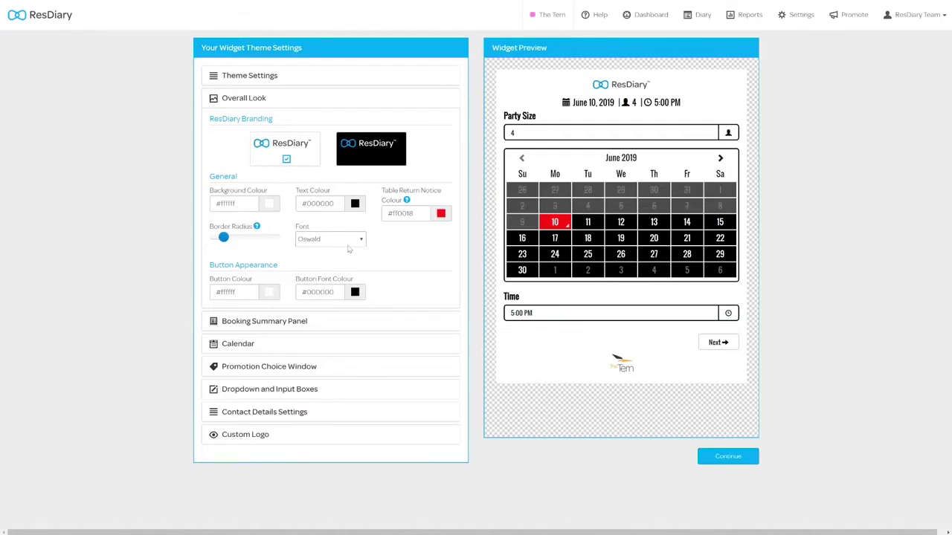
- Try the black ResDiary branding for the widget and switch back to the white version
left_click(371, 153)
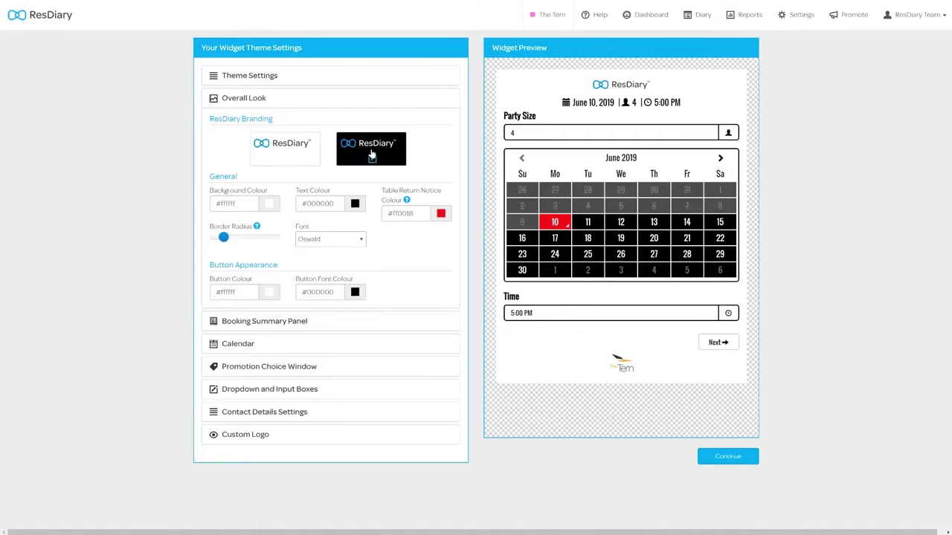
left_click(293, 153)
- Try a bright green #00ff64 background colour for the widget and restore it to #ffffff
left_click(271, 205)
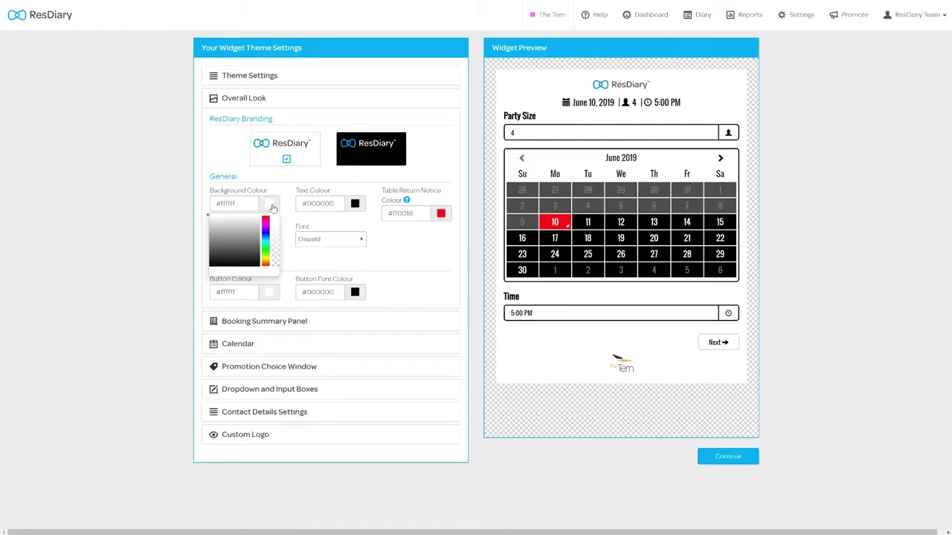
left_click_drag(265, 235, 265, 245)
left_click(260, 217)
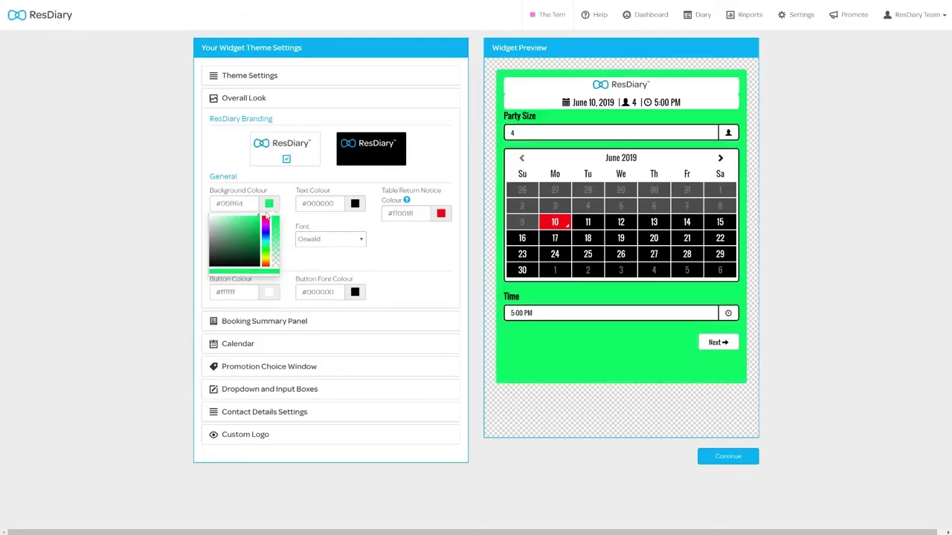
mouse_move(274, 221)
left_mouse_down()
mouse_move(279, 281)
mouse_move(279, 215)
left_mouse_up()
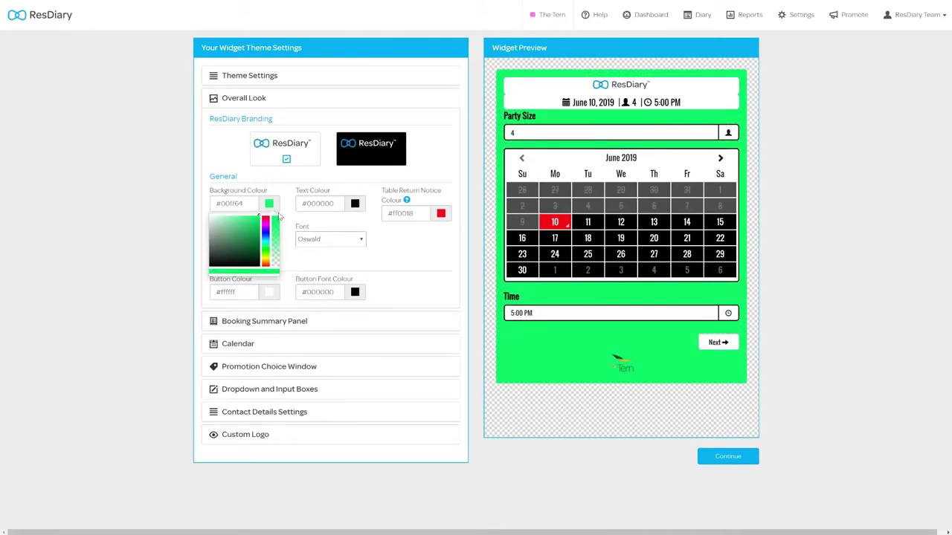
left_click(291, 190)
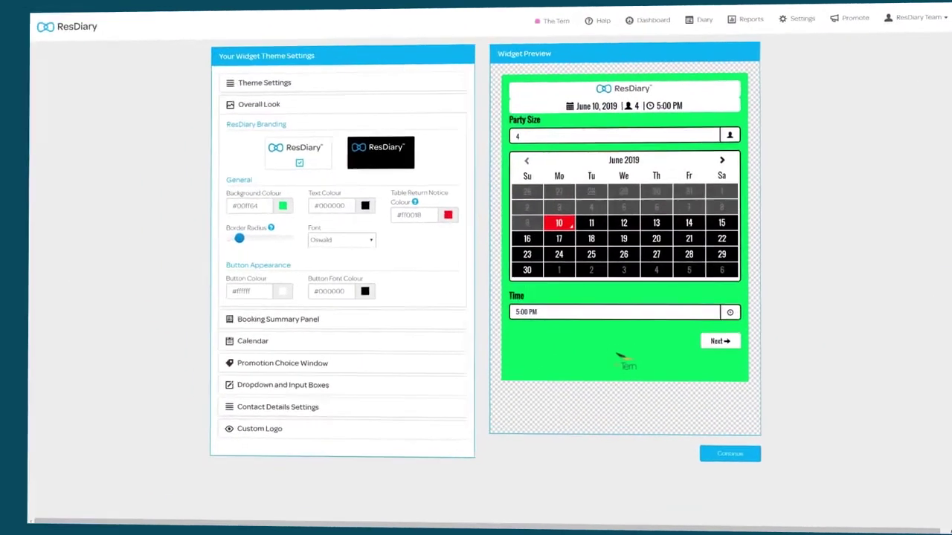
left_click_drag(252, 203, 192, 207)
type("ffffff")
left_click(192, 207)
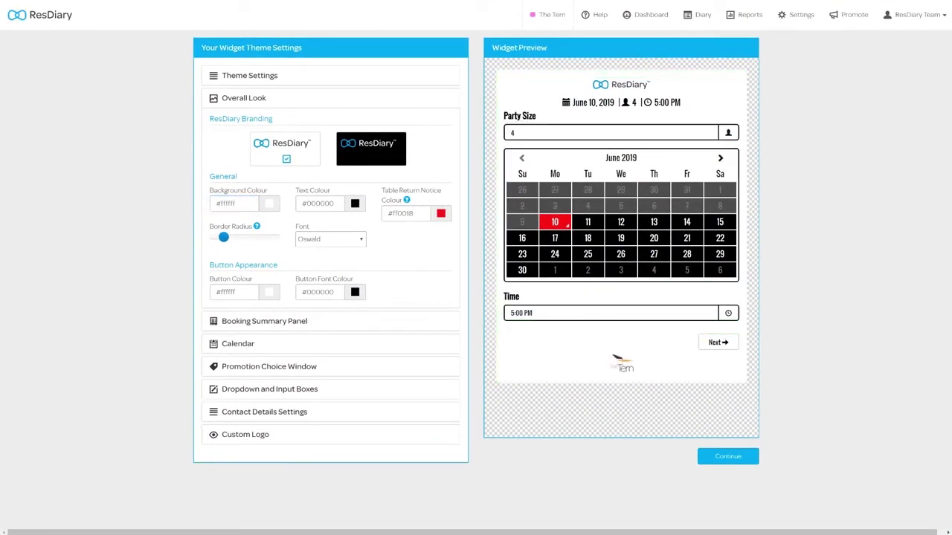
- Set the table return notice colour to #e84f5e and slightly increase the widget's overall border radius
left_click_drag(428, 213, 381, 217)
type("e84f5e")
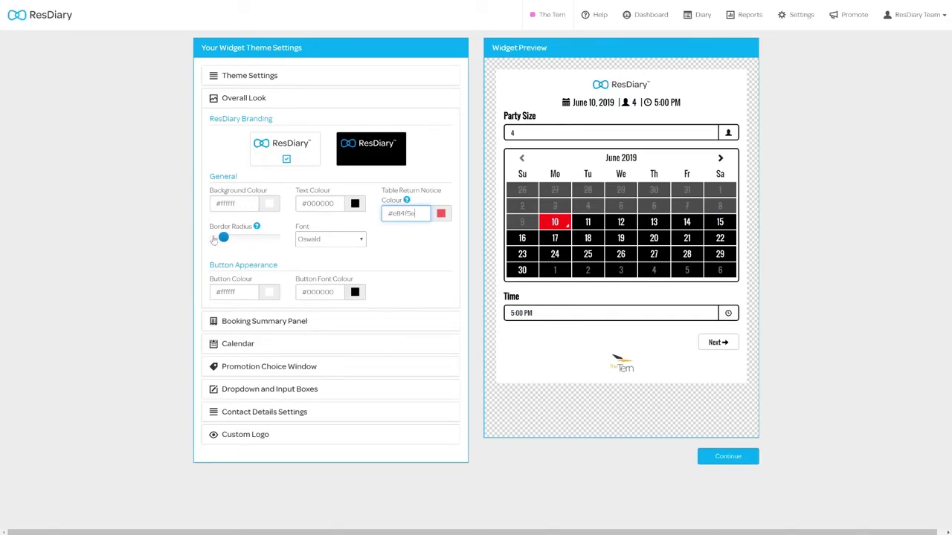
mouse_move(224, 238)
left_mouse_down()
mouse_move(283, 241)
mouse_move(210, 239)
mouse_move(227, 239)
left_mouse_up()
- Set the widget font to Open Sans and style the buttons with colour #00a1df and white text
left_click(322, 240)
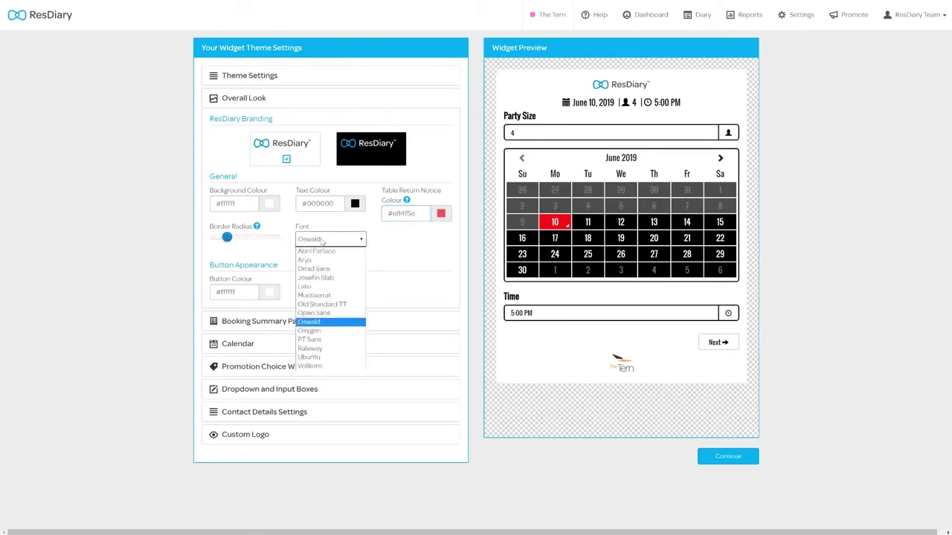
left_click(322, 313)
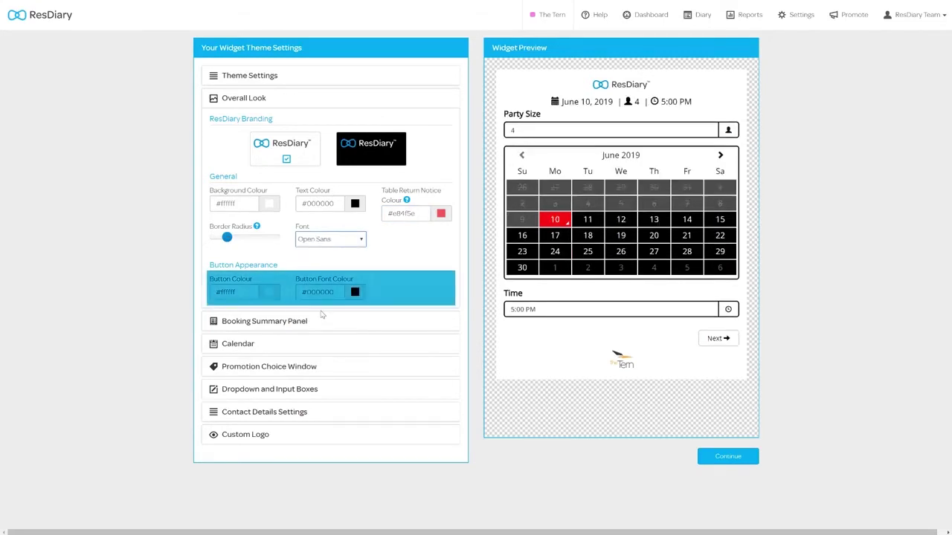
left_click(225, 291)
type("#00a1df")
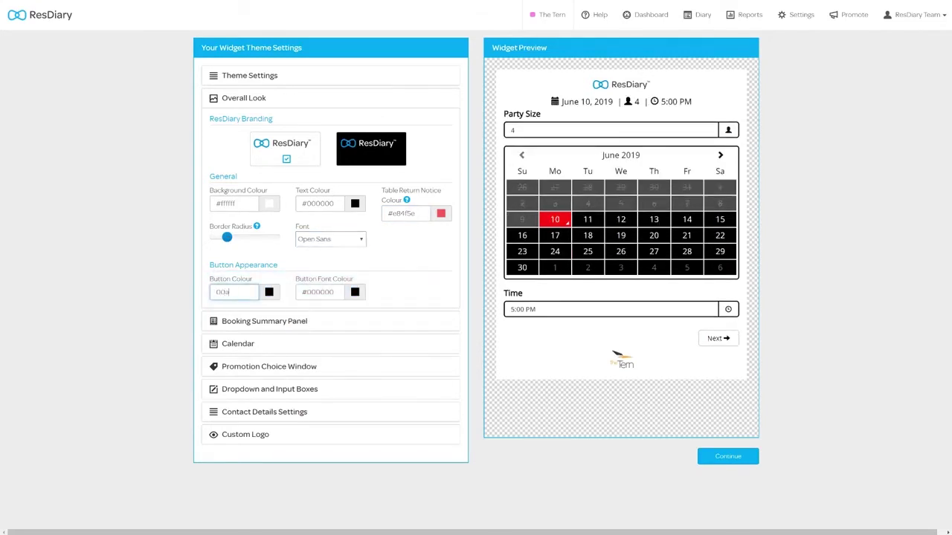
key("Tab")
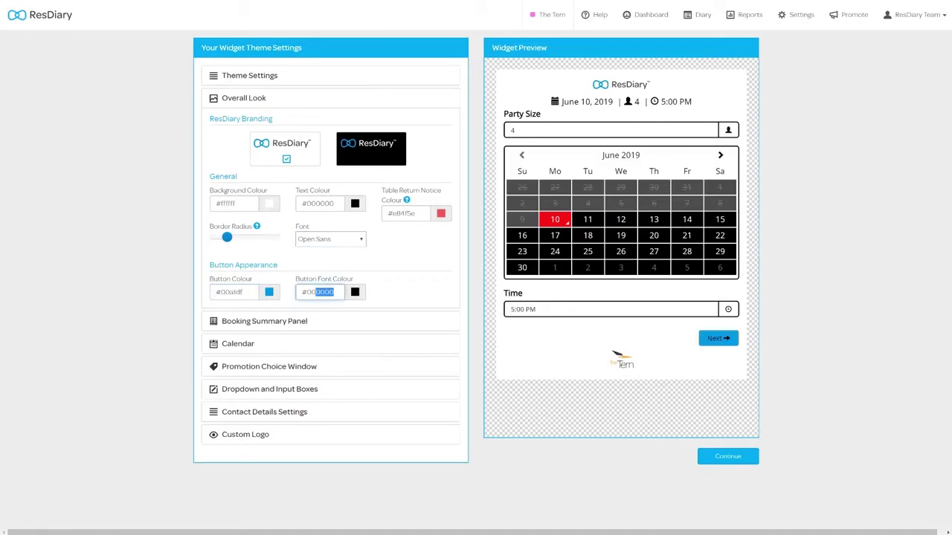
- Set the booking summary panel's background colour to #00a1df and its text colour to #ffffff
left_click(290, 324)
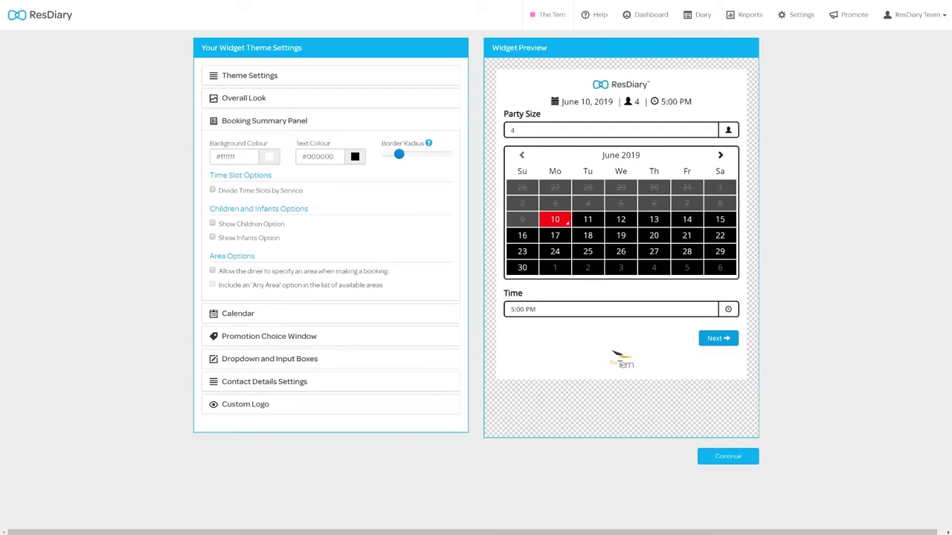
left_click_drag(237, 157, 184, 156)
type("00a1df")
key("Tab")
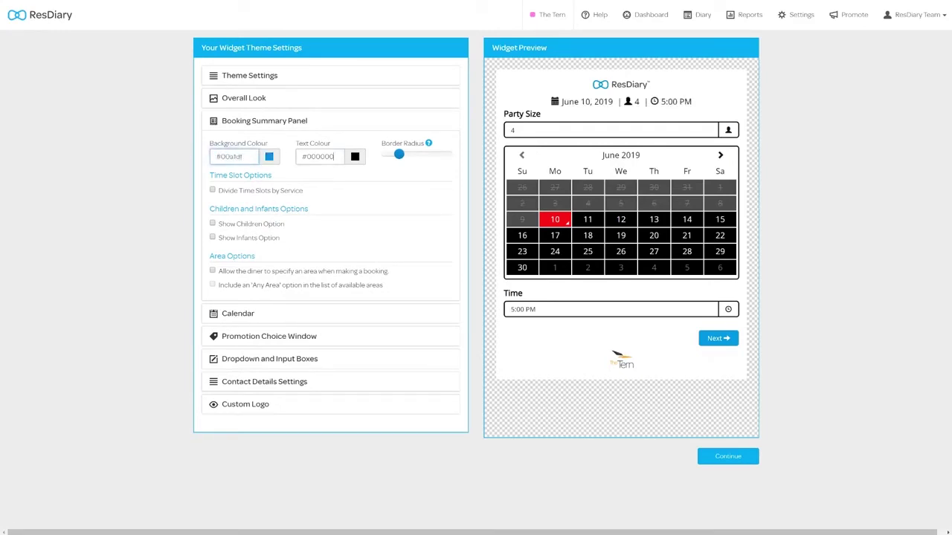
left_click_drag(338, 156, 295, 161)
type("#ffffff")
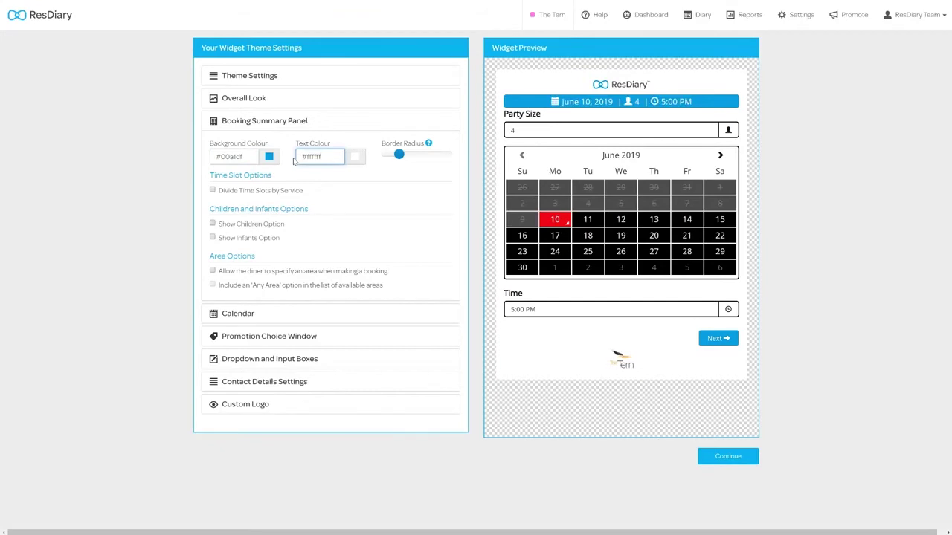
- Try dividing the time slots by service, check the time list in the preview, and disable the option again
left_click(212, 191)
left_click(548, 308)
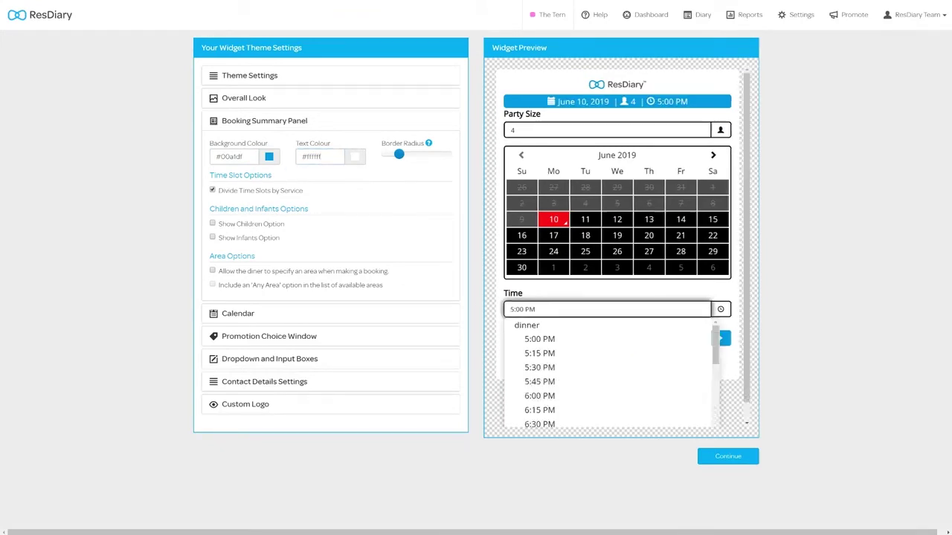
left_click(563, 329)
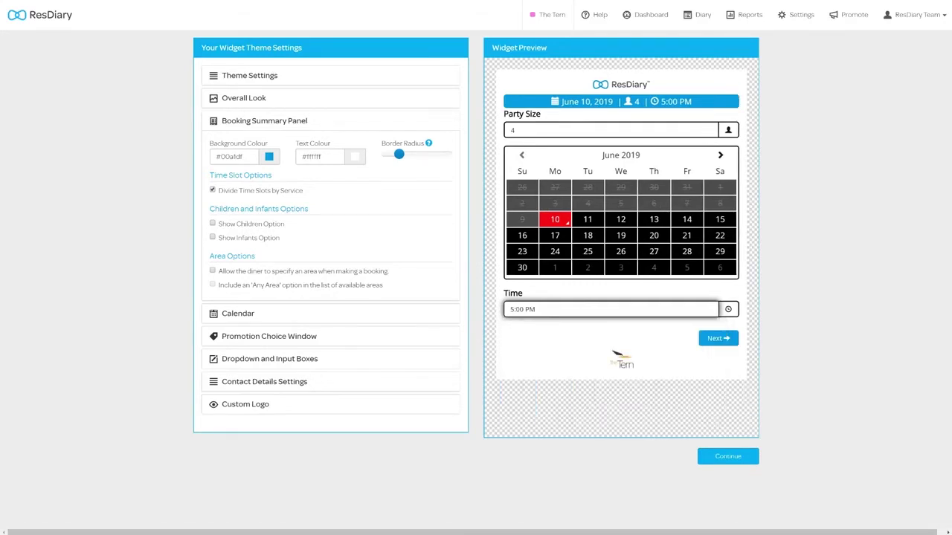
left_click(213, 190)
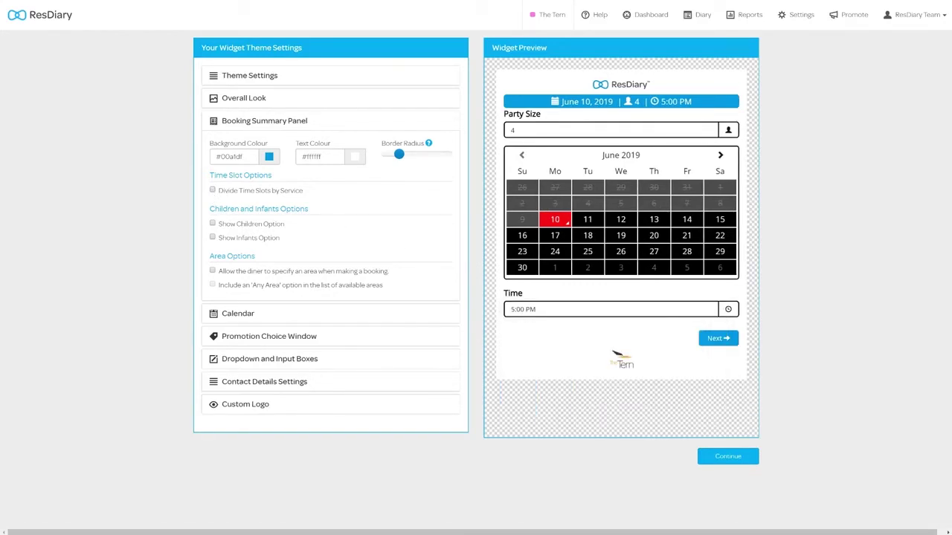
- Try showing the children and infants options in the widget and turn both off again
left_click(213, 224)
left_click(213, 238)
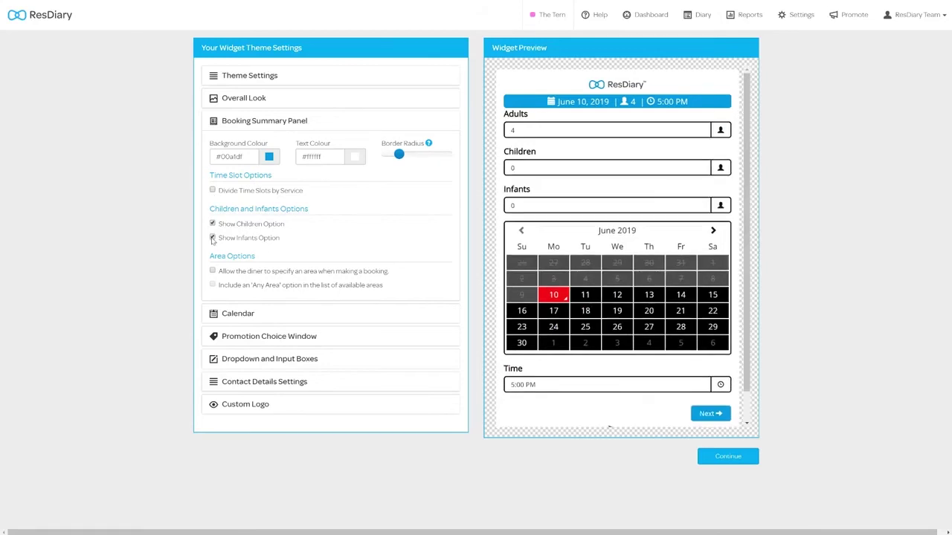
left_click(213, 237)
left_click(212, 224)
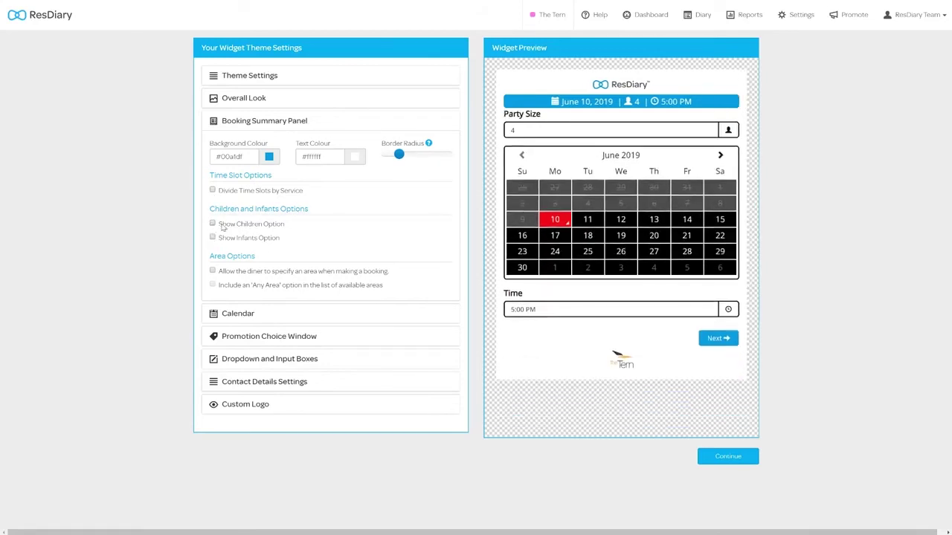
- Try letting diners specify an area, including an 'Any Area' choice, and turn both options off again
left_click(213, 271)
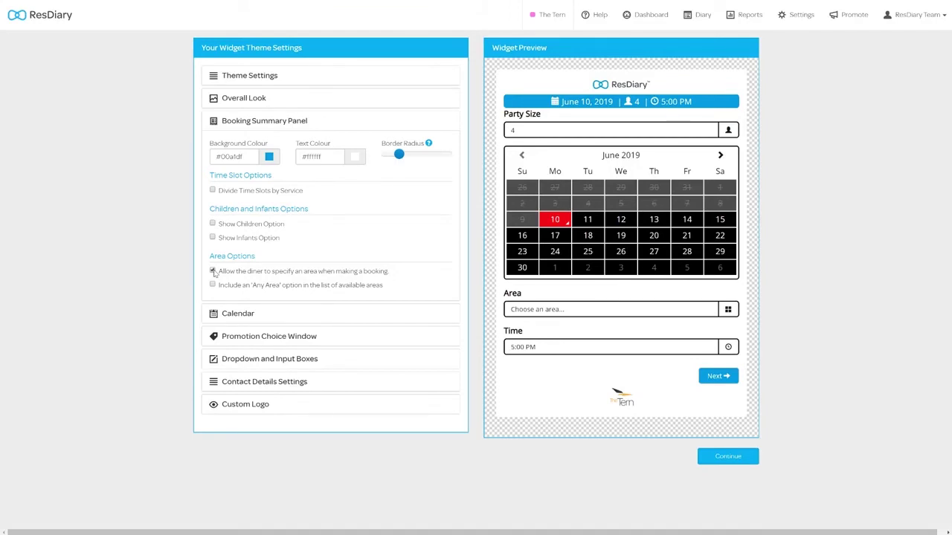
left_click(212, 286)
left_click(213, 285)
left_click(212, 271)
- Set the border colour of the calendar's background frame to #007da3
left_click(237, 313)
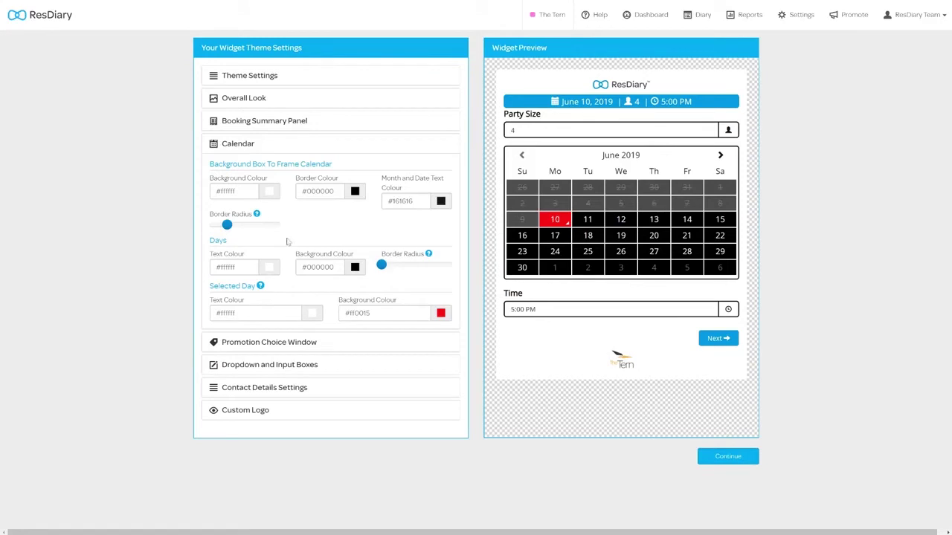
triple_click(294, 190)
type("#007da3")
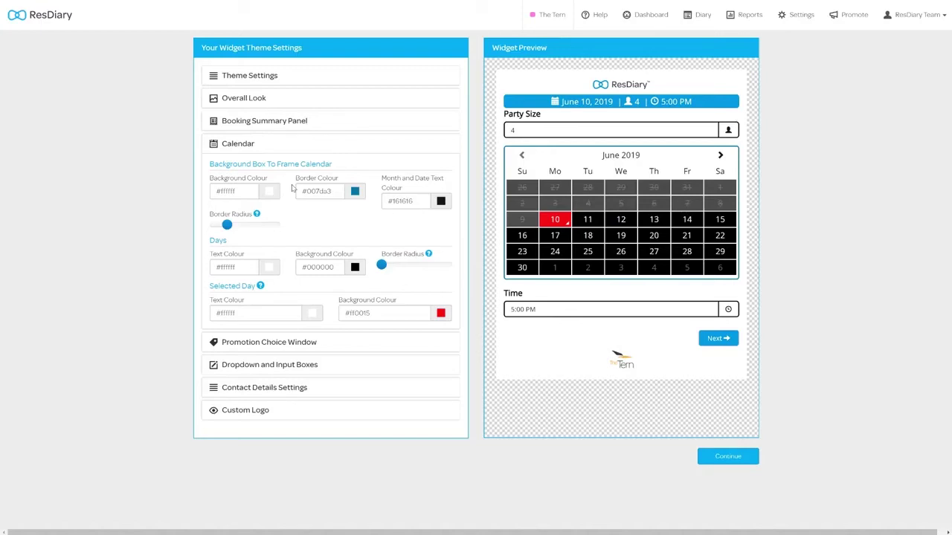
- Set the background colour of the calendar days to #007da3
left_click(337, 266)
left_click_drag(334, 267, 297, 269)
type("007")
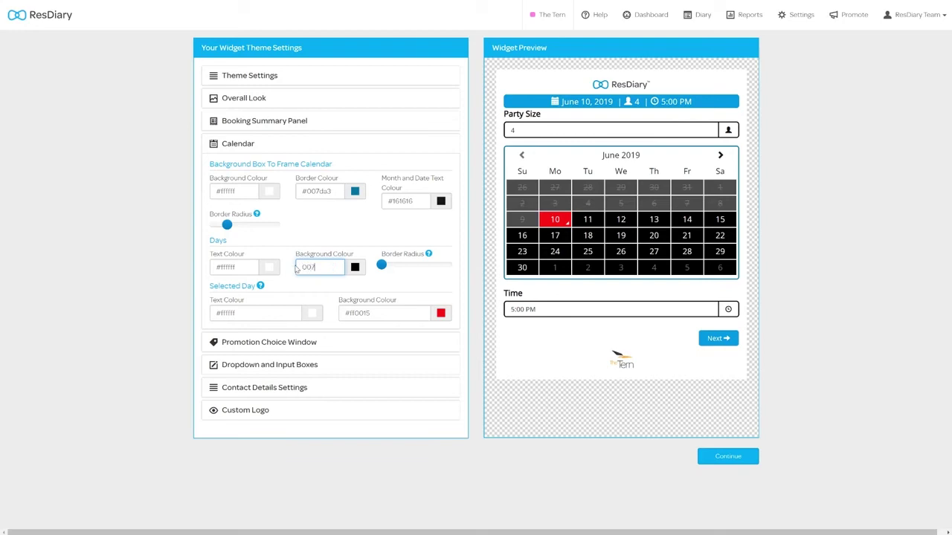
type("da3")
left_click(287, 269)
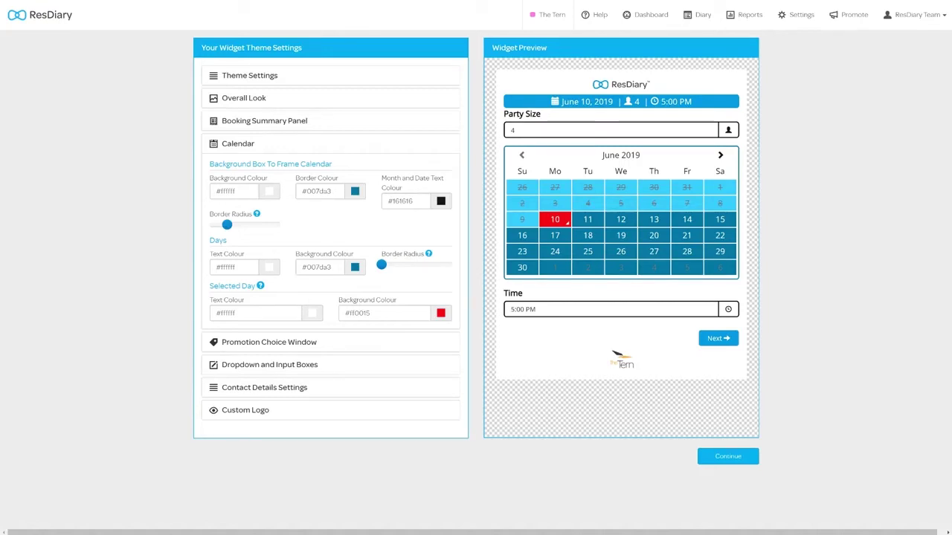
- Set the background colour of the calendar's selected day to #e84f5e
left_click_drag(372, 313, 345, 313)
type("#e84f5e")
left_click(334, 310)
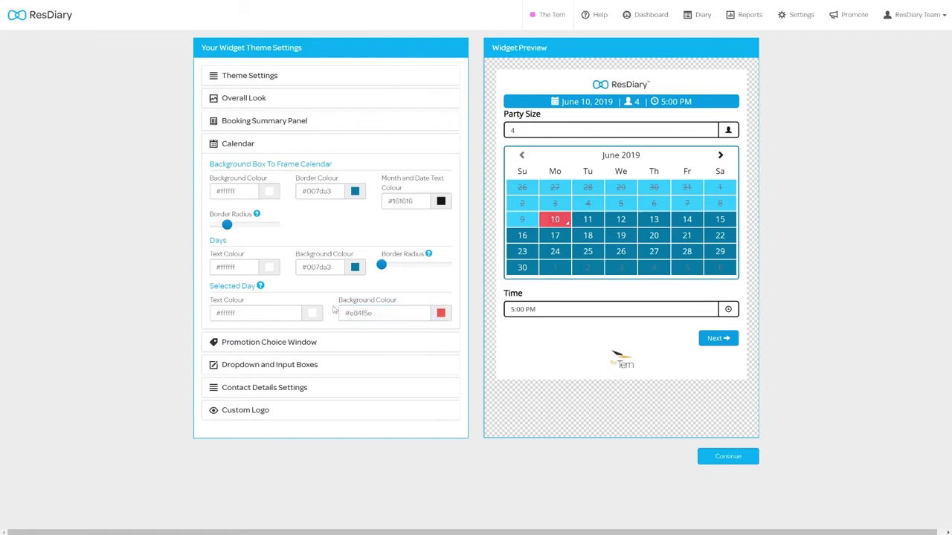
- Set the box border colour of the promotion choice window to #007da3
left_click(315, 342)
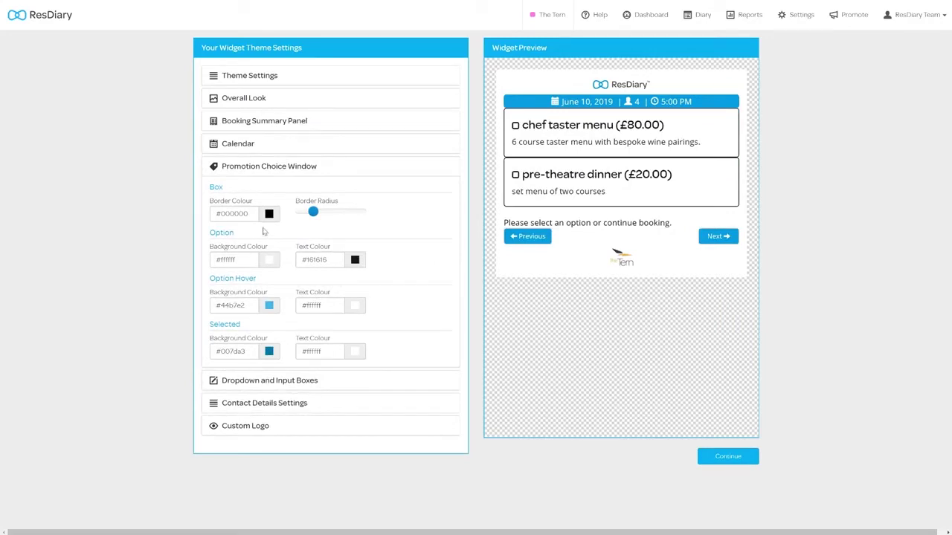
left_click_drag(248, 213, 202, 215)
type("#007da3")
left_click(203, 215)
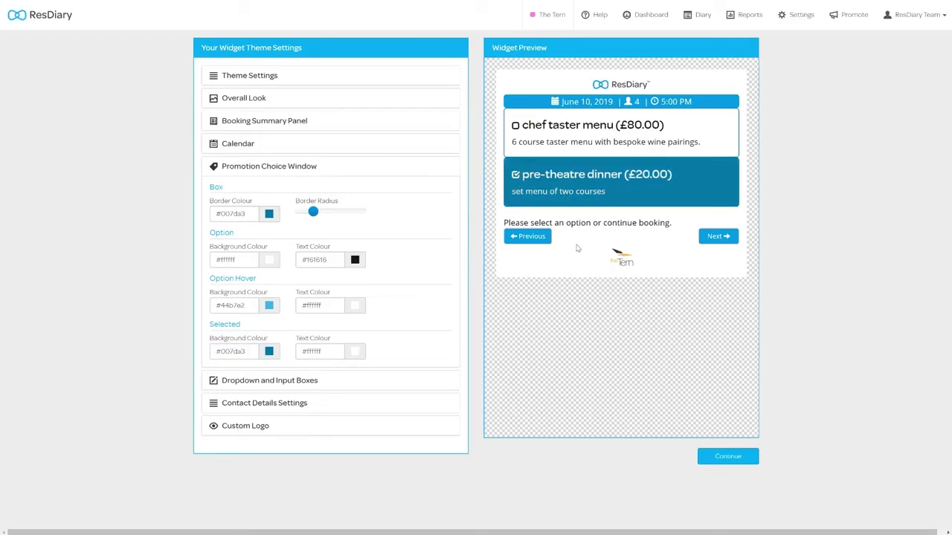
- Set the validation error colour for dropdown and input boxes to #e84f5e
left_click(351, 380)
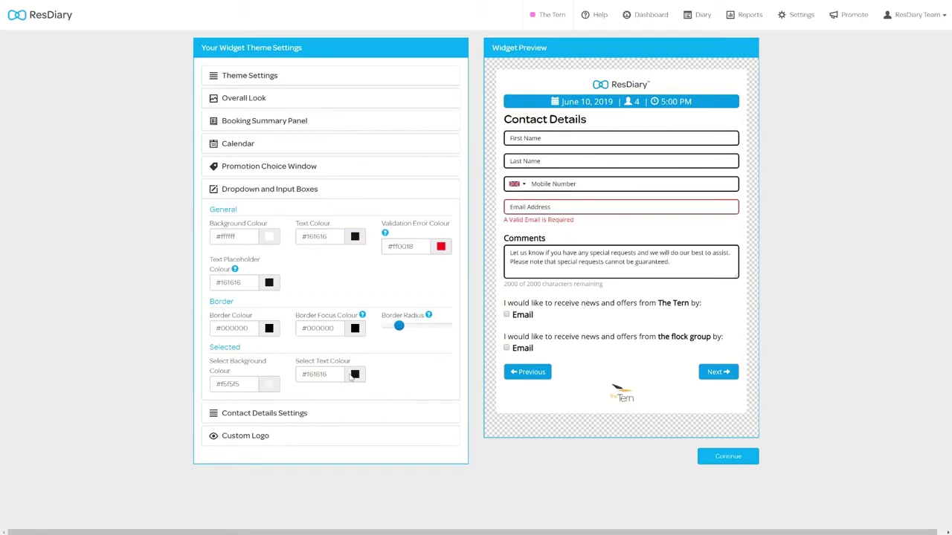
left_click_drag(413, 246, 382, 252)
type("e8")
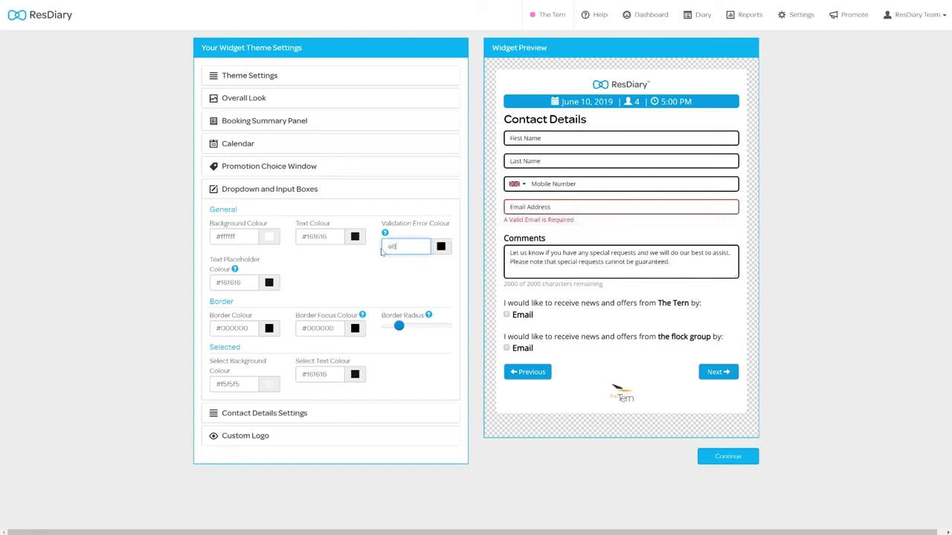
type("4f5e")
- Set the text placeholder colour of the dropdown and input boxes to #44b7e2
left_click(238, 282)
left_click_drag(243, 283, 203, 282)
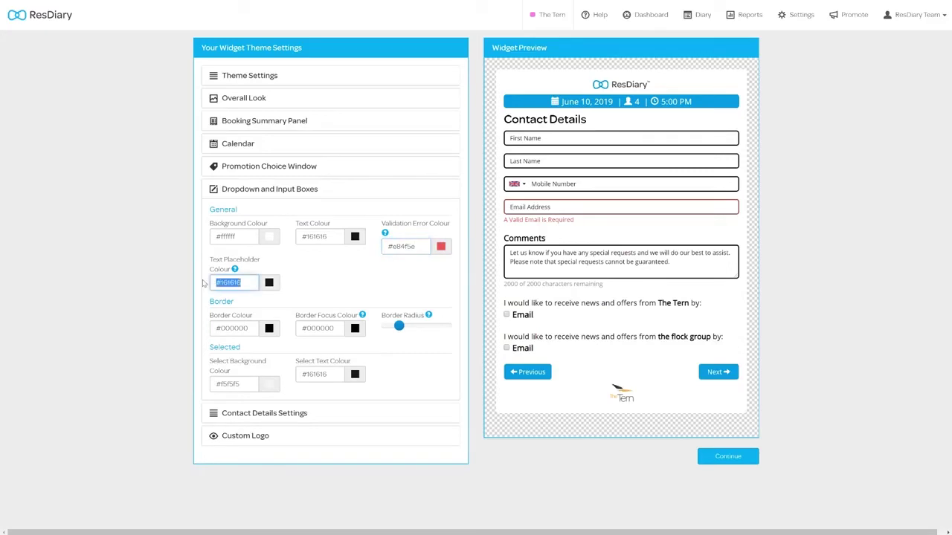
type("44b7e2")
key("Return")
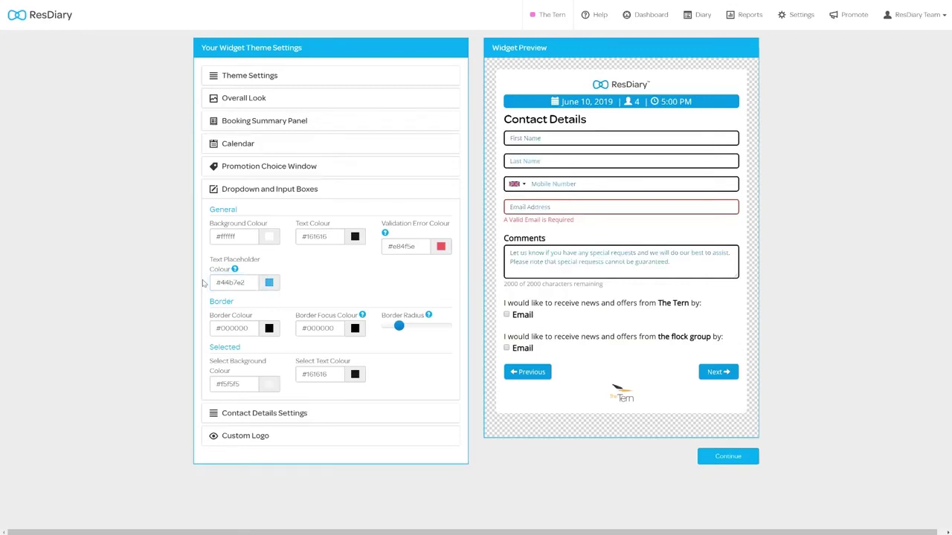
- Set the border colour of the dropdown and input boxes to #007da3 and their border focus colour to #44b7e2
left_click(247, 328)
key("ctrl+a")
type("007da")
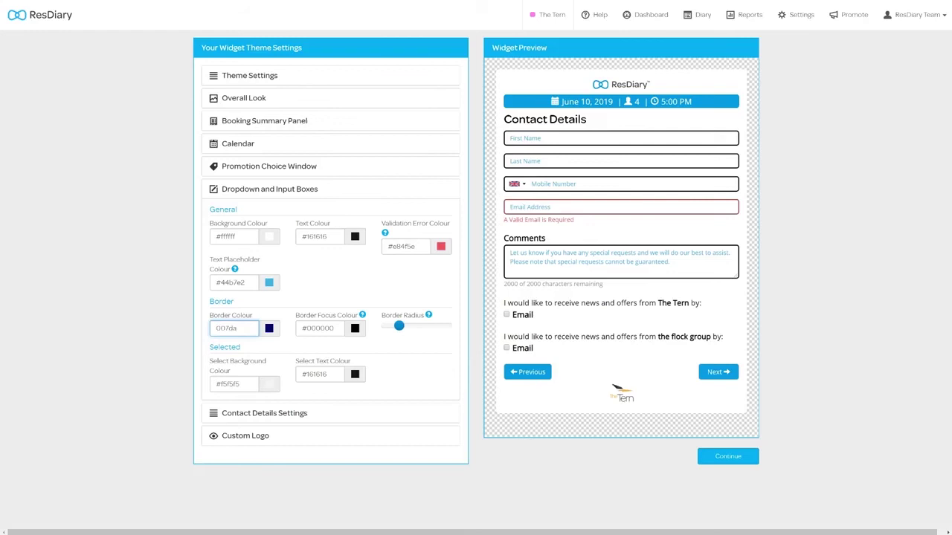
type("3")
key("Return")
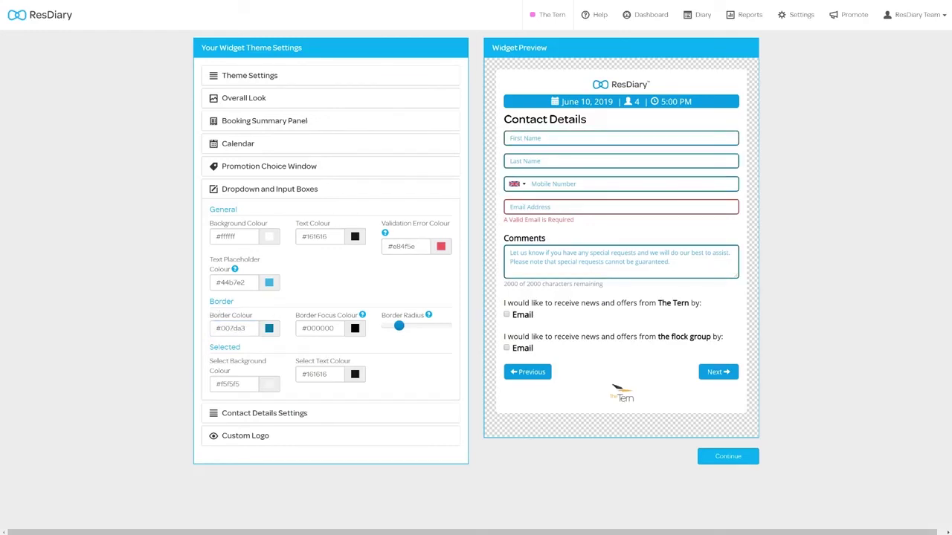
left_click(305, 328)
key("ctrl+a")
type("44b7e2")
- Set the background colour of selected dropdown options to #007da3 and their text colour to #ffffff
left_click(249, 383)
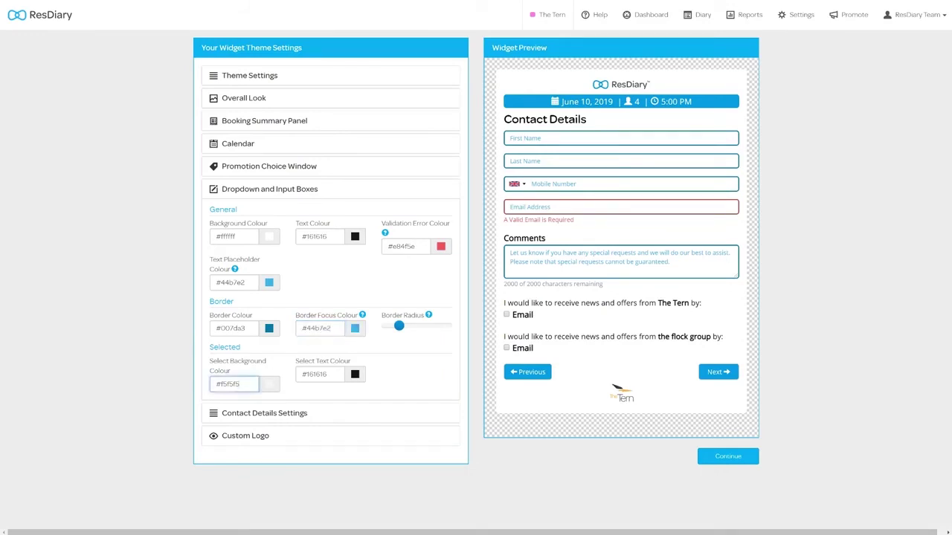
key("ctrl+a")
type("007da3")
key("Tab")
type("ffffff")
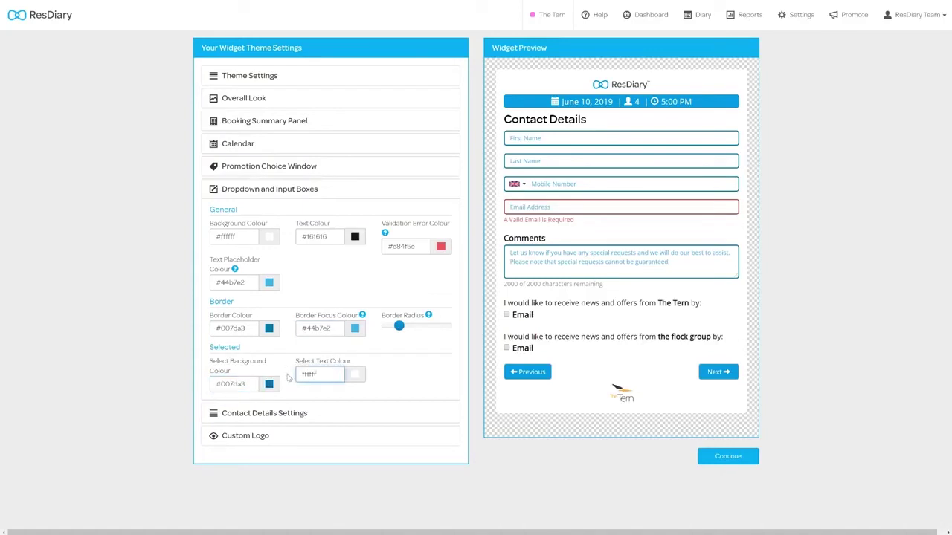
- Check the styling of the expanded time dropdown on the calendar page of the widget preview
left_click(527, 372)
left_click(548, 309)
left_click(547, 328)
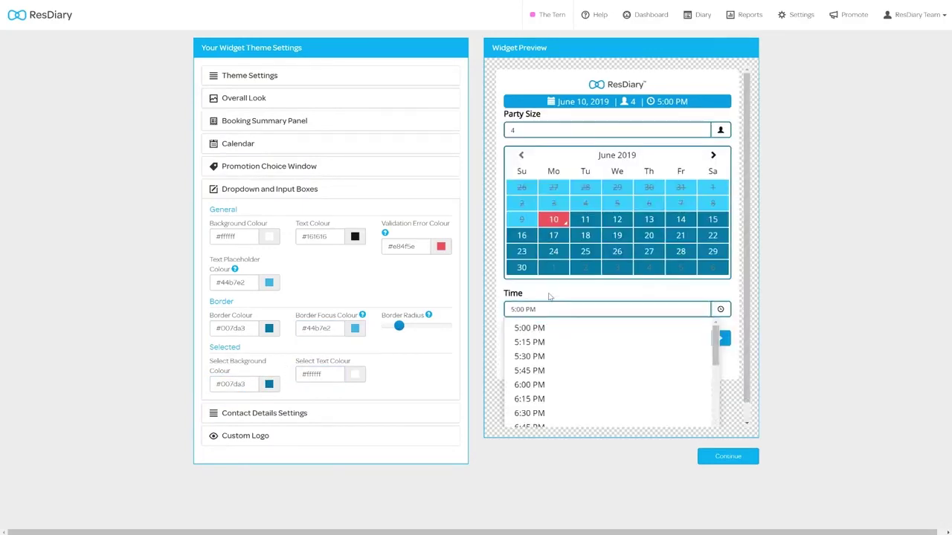
left_click(715, 238)
- Try showing the customer title, telephone number, company and postcode contact fields, with the postcode required
left_click(293, 413)
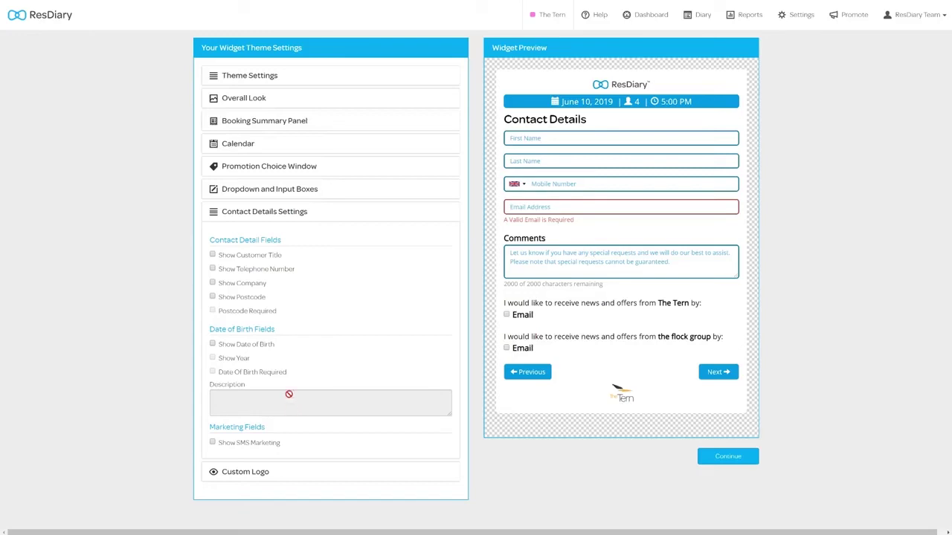
left_click(213, 255)
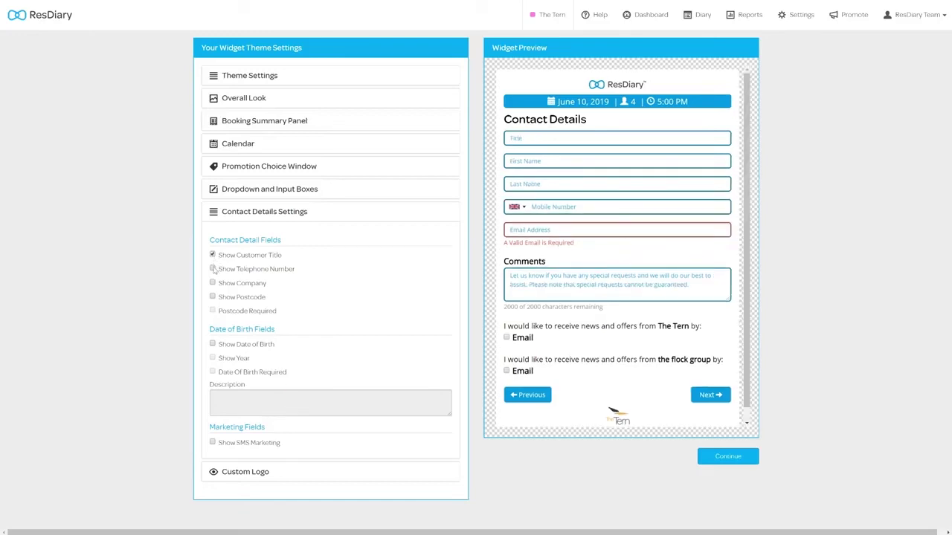
left_click(213, 268)
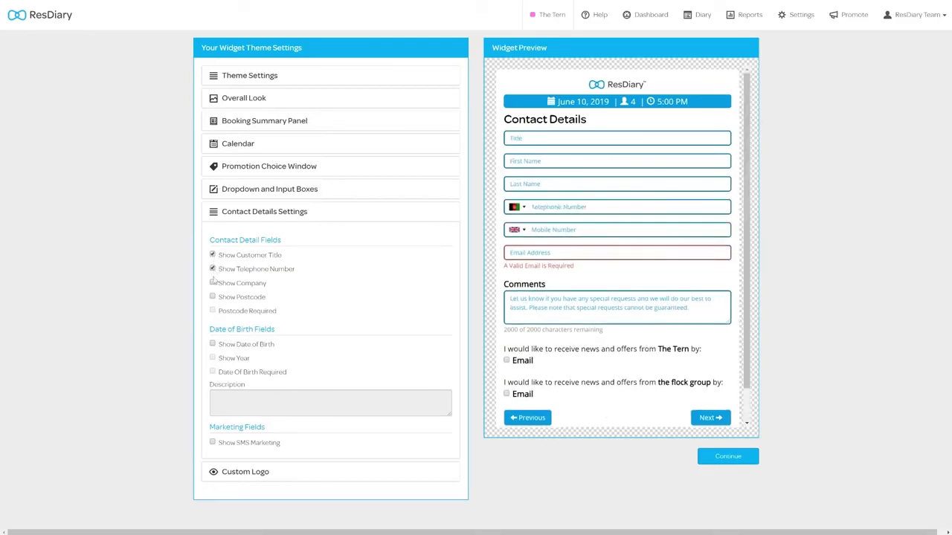
left_click(213, 283)
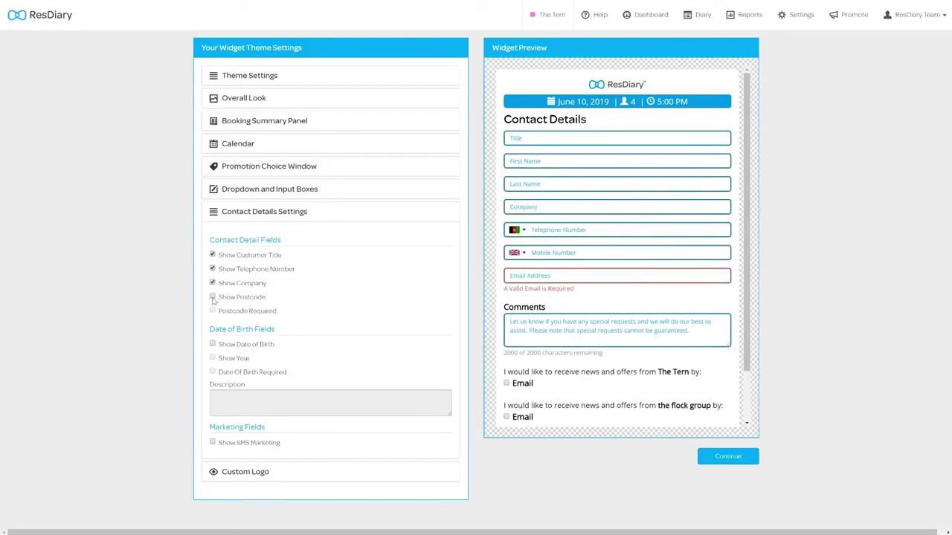
left_click(213, 297)
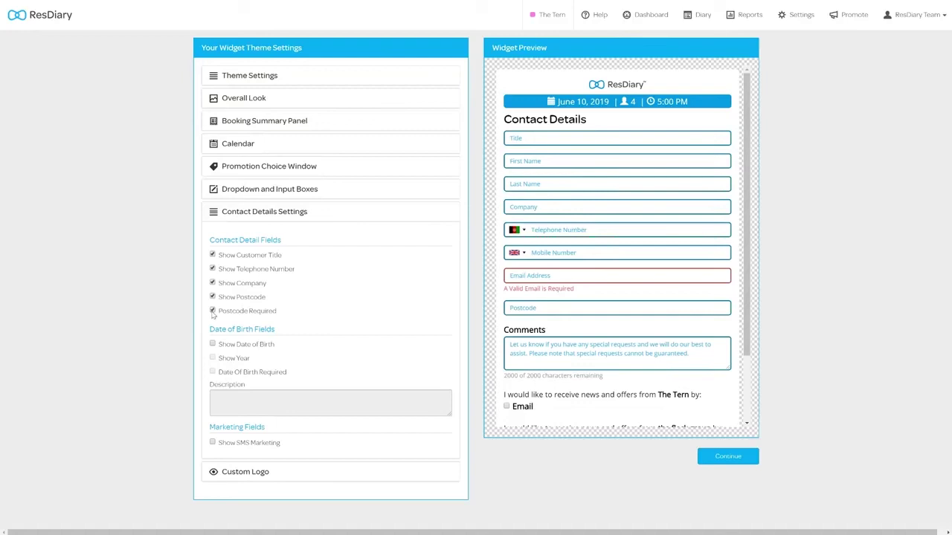
- Try showing a required date of birth with year, described as "You must be +18 to purchase alcohol"
left_click(212, 345)
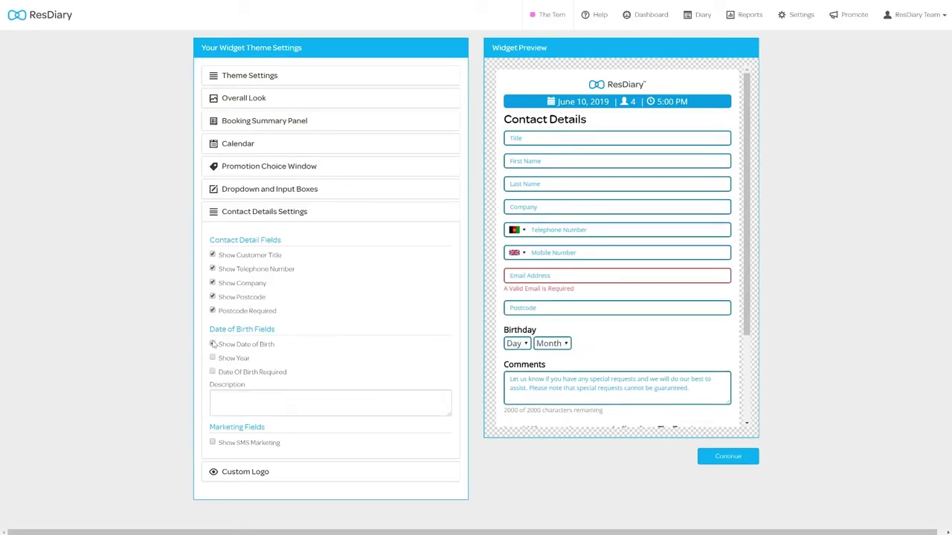
left_click(212, 358)
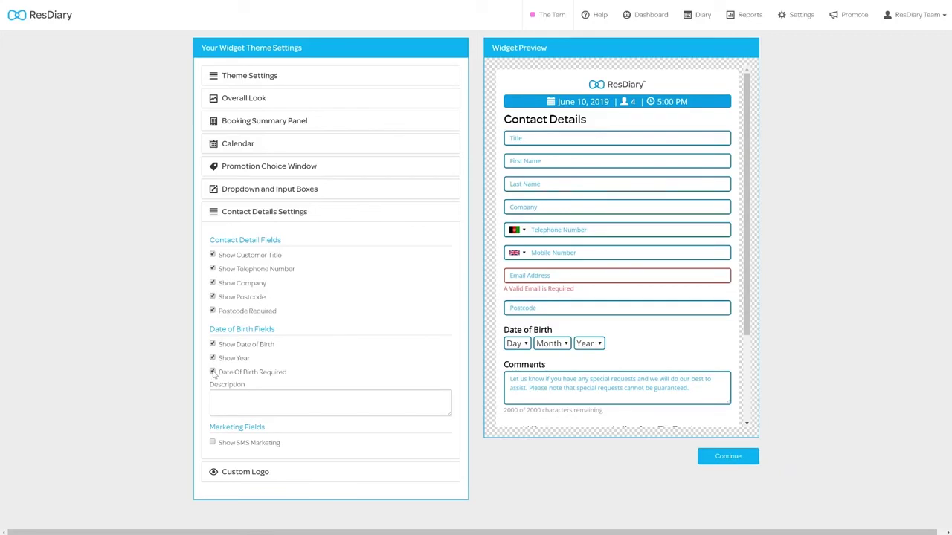
left_click(212, 372)
key("Tab")
type("You must be +18 to purchase alcohol")
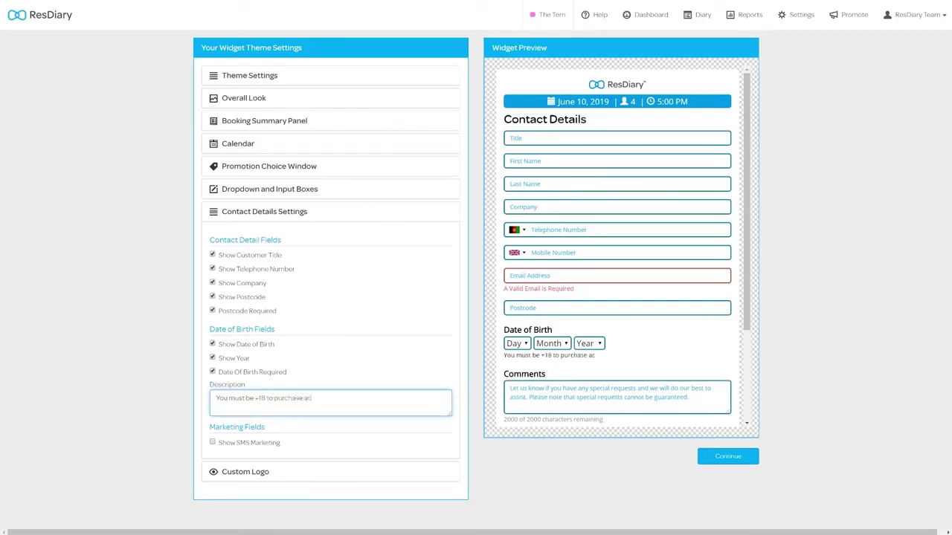
- Try showing the SMS marketing option in the contact details and turn it off again
scroll(554, 366, "down", 3)
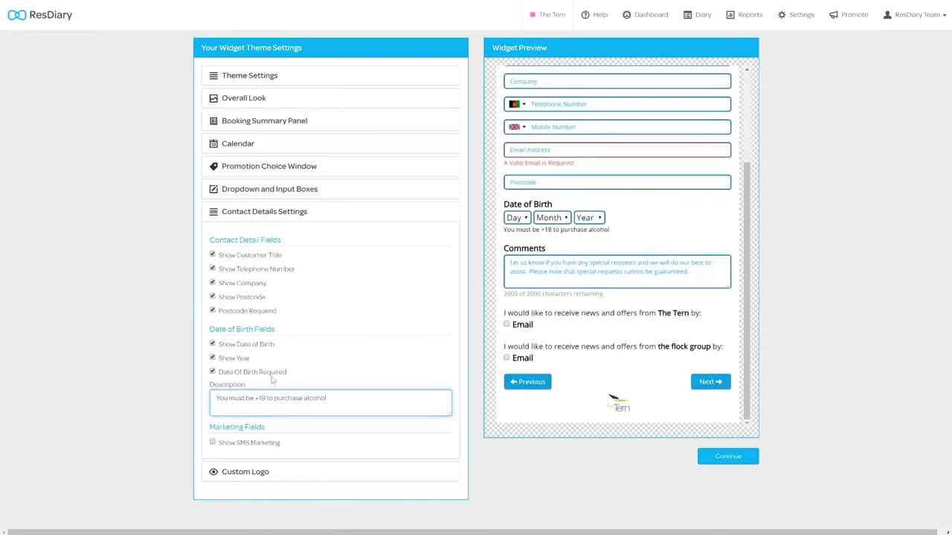
left_click(213, 443)
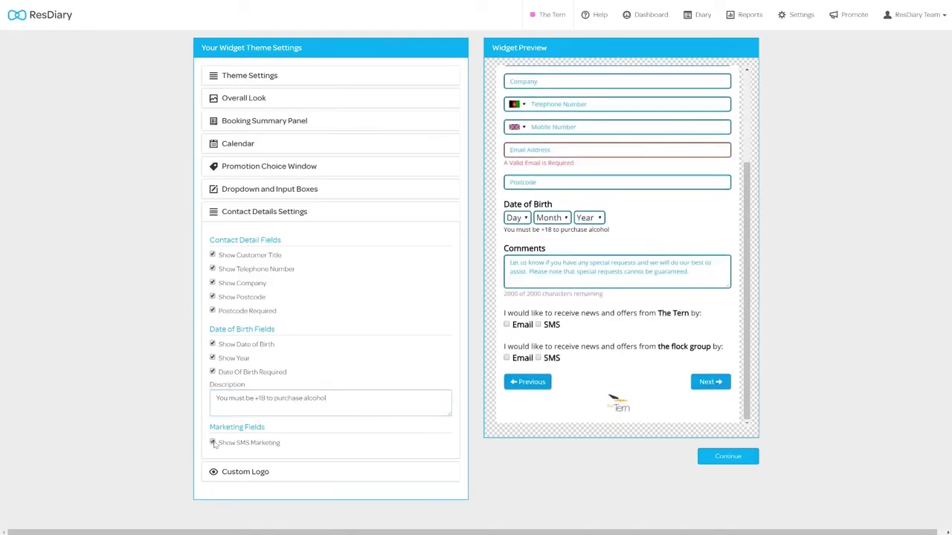
left_click(213, 444)
- Turn off the date of birth, postcode, company, telephone number and customer title fields in the contact details
left_click(212, 344)
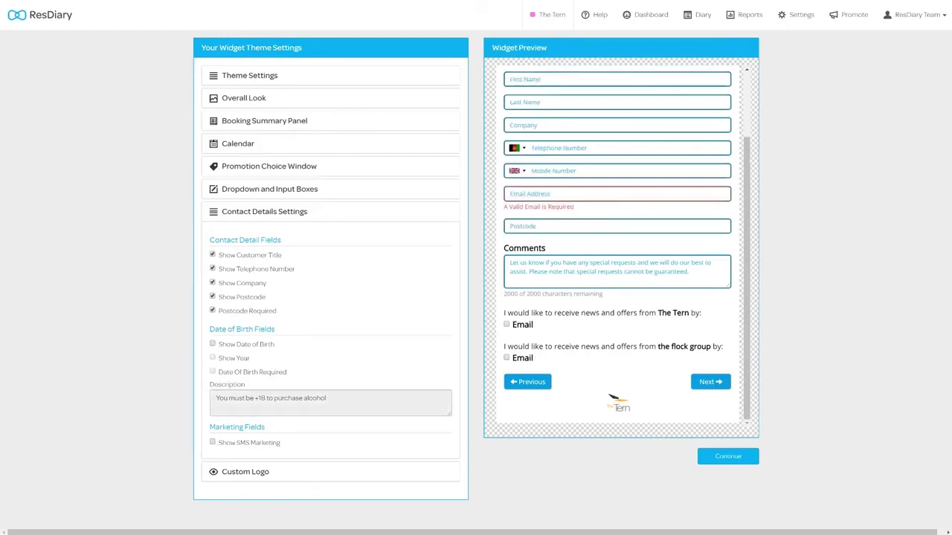
left_click(213, 297)
left_click(212, 283)
left_click(212, 269)
left_click(213, 255)
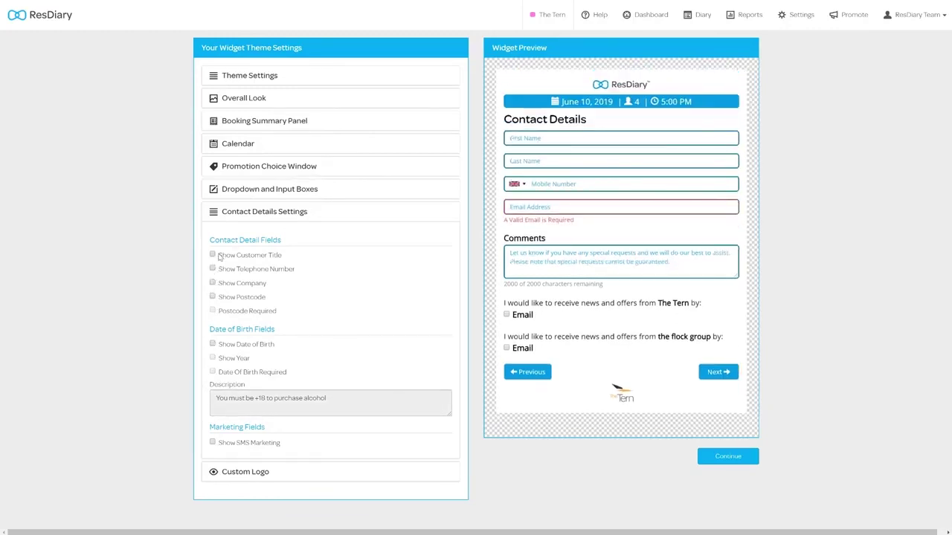
- Choose the image file "tern square logoArtboard 100px.png" as the widget's custom logo
left_click(244, 478)
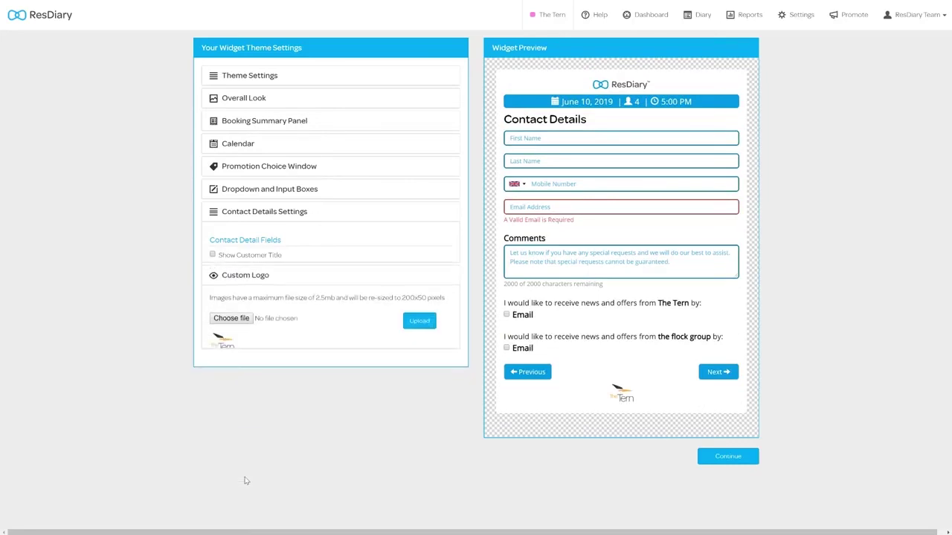
left_click(245, 280)
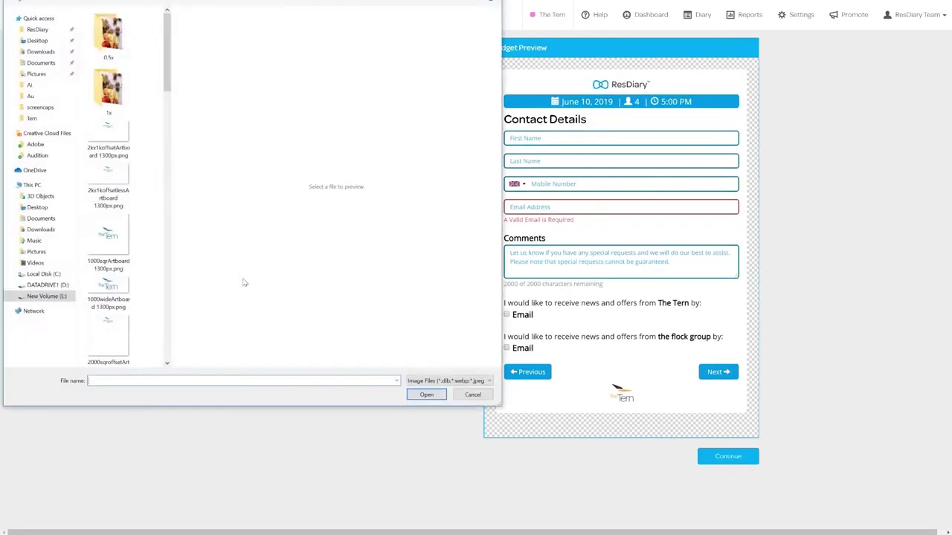
scroll(131, 289, "down", 3)
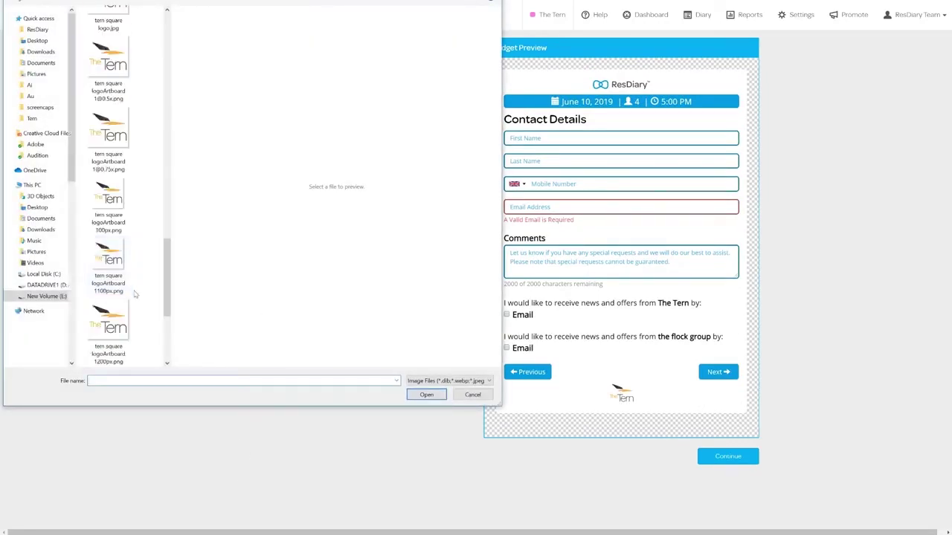
left_click(108, 201)
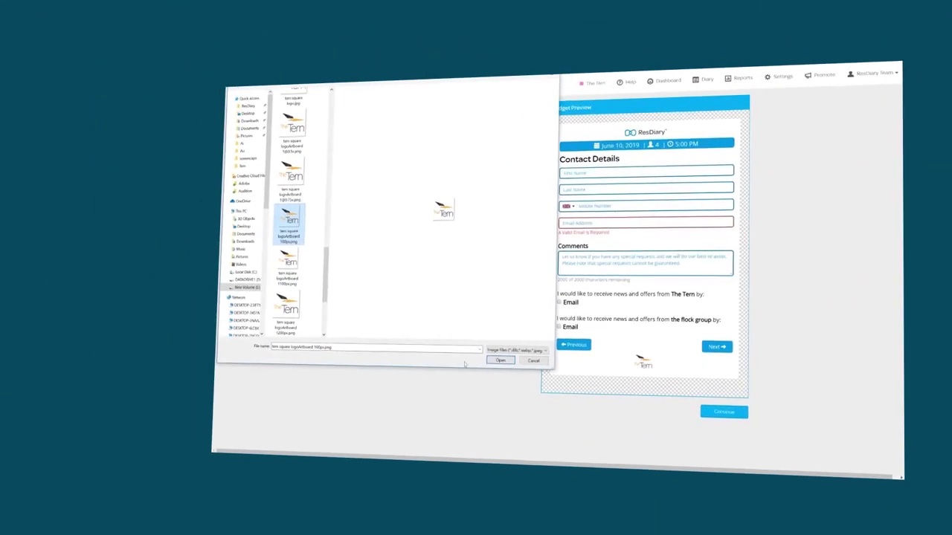
left_click(426, 394)
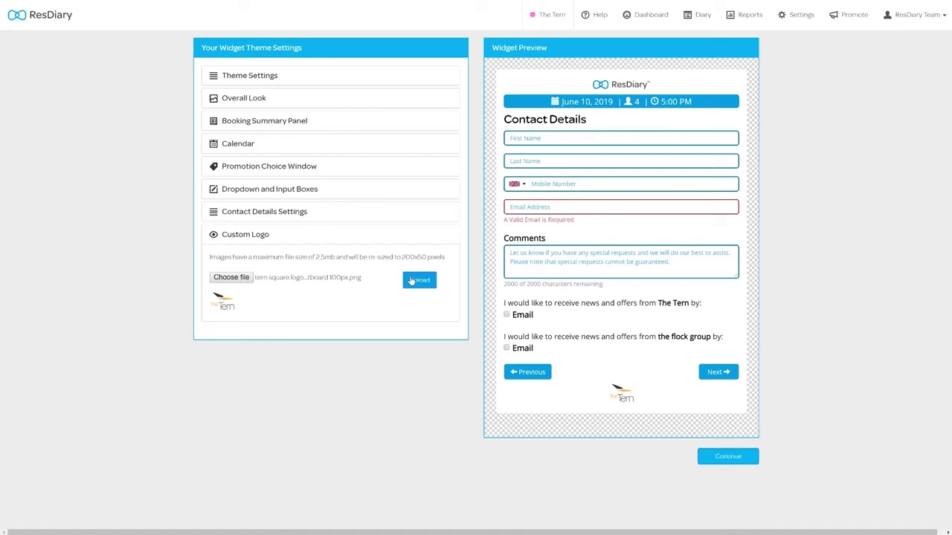
- Go back through the widget preview from the contact details page past the promotion choice page
left_click(523, 371)
left_click(526, 236)
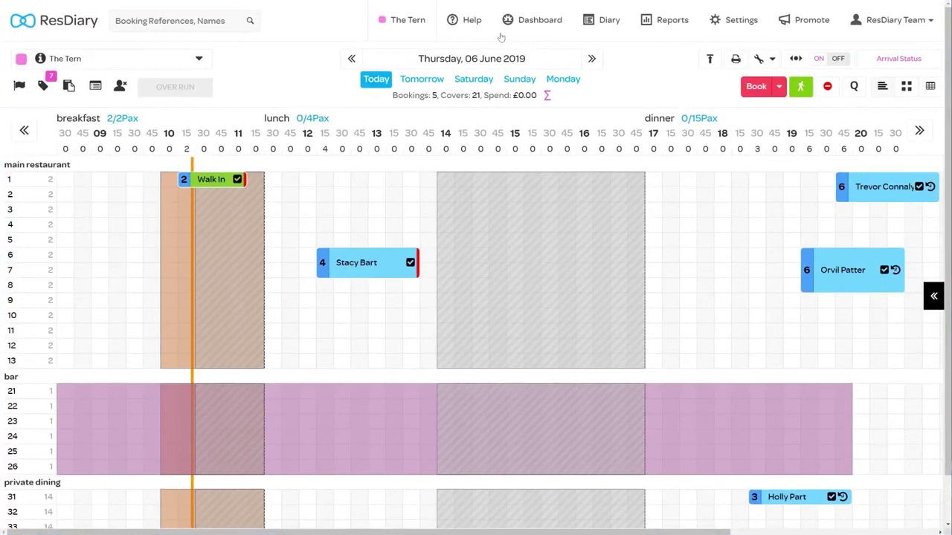
- Open the help options from the diary page
left_click(476, 22)
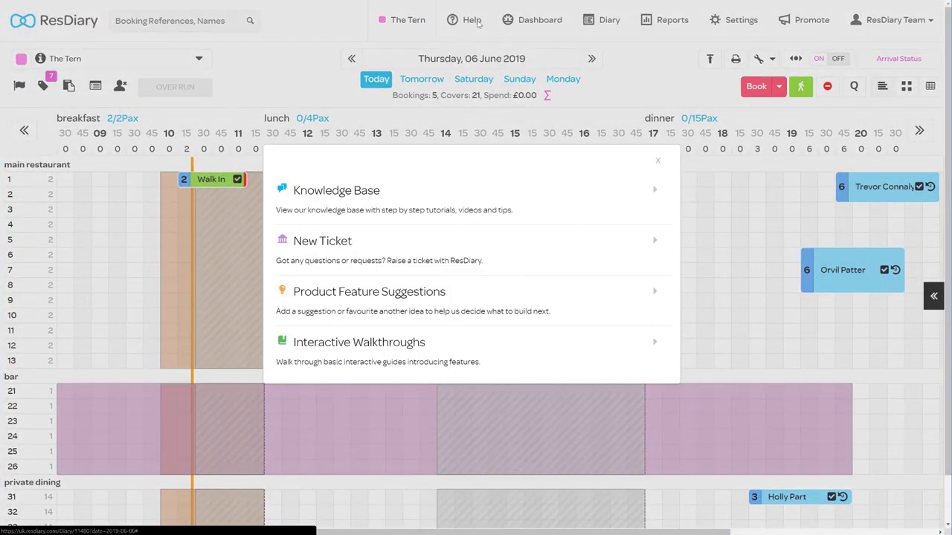